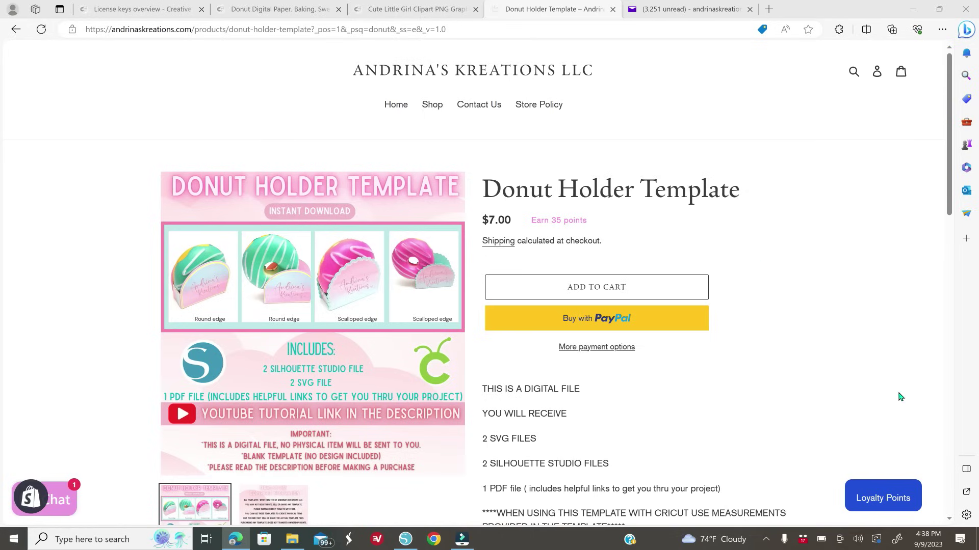
Step: Examine the Donut Holder Template product page and the store's loyalty rewards, including reward points, referrals and VIP tiers
{"action": "scroll", "coordinate": [852, 338], "scroll_direction": "down", "scroll_amount": 5}
{"action": "scroll", "coordinate": [838, 326], "scroll_direction": "up", "scroll_amount": 3}
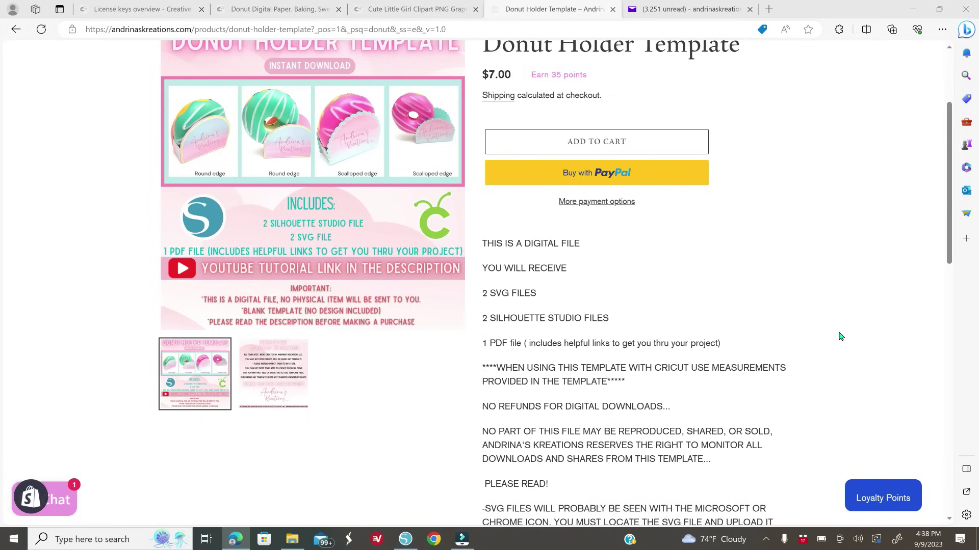
{"action": "left_click", "coordinate": [882, 507]}
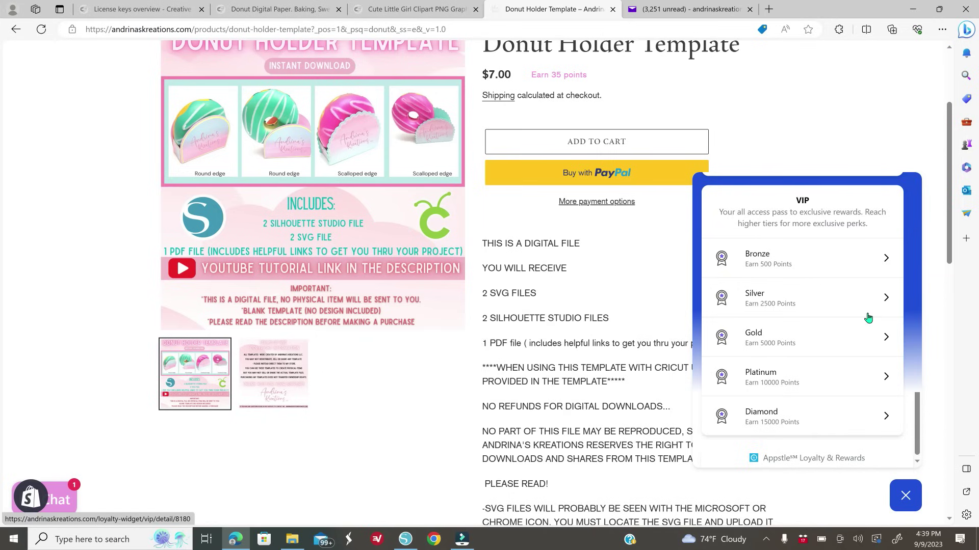
{"action": "scroll", "coordinate": [848, 346], "scroll_direction": "up", "scroll_amount": 3}
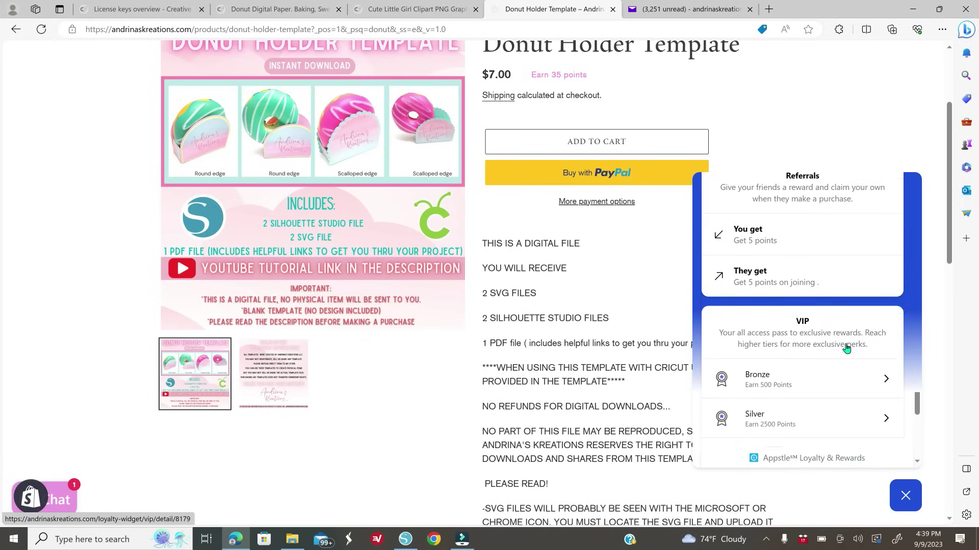
{"action": "scroll", "coordinate": [847, 348], "scroll_direction": "up", "scroll_amount": 3}
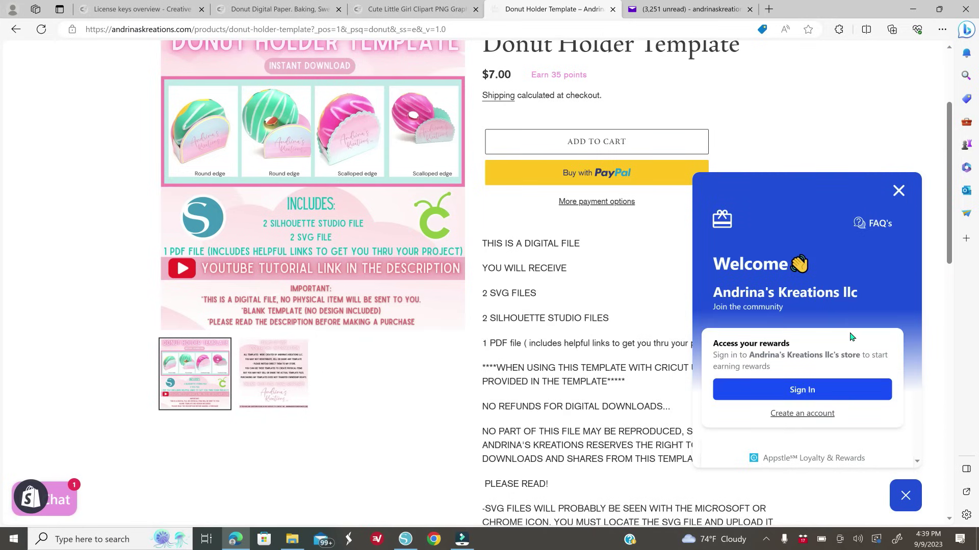
{"action": "scroll", "coordinate": [863, 316], "scroll_direction": "down", "scroll_amount": 3}
{"action": "scroll", "coordinate": [865, 319], "scroll_direction": "down", "scroll_amount": 1}
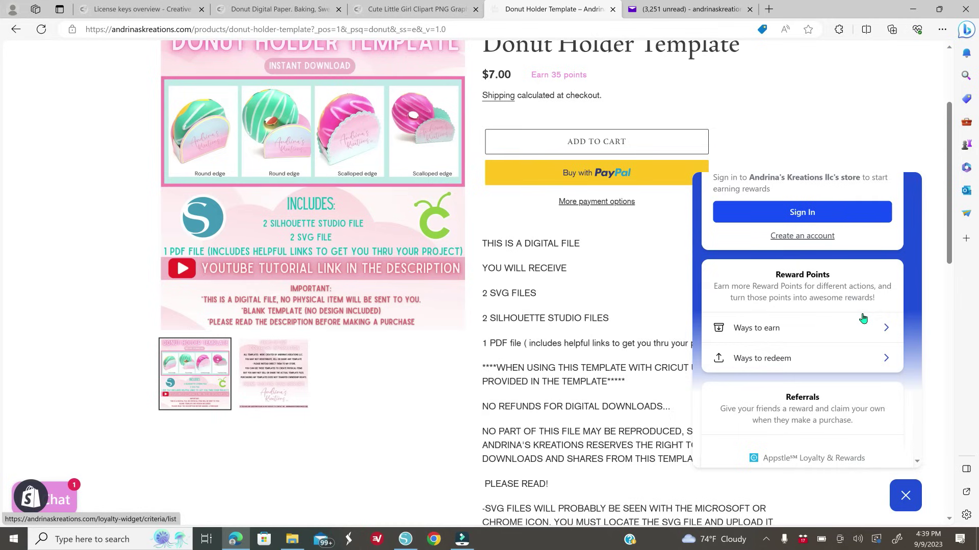
{"action": "scroll", "coordinate": [863, 319], "scroll_direction": "down", "scroll_amount": 4}
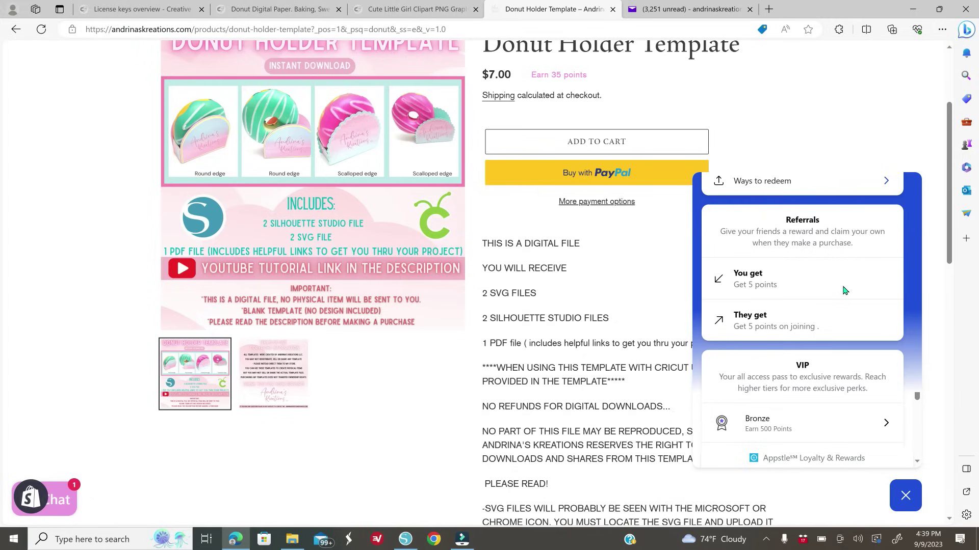
{"action": "left_click", "coordinate": [906, 507]}
Step: Add the Donut Holder Template to the cart and accept the notice about using the digital file
{"action": "scroll", "coordinate": [591, 309], "scroll_direction": "up", "scroll_amount": 3}
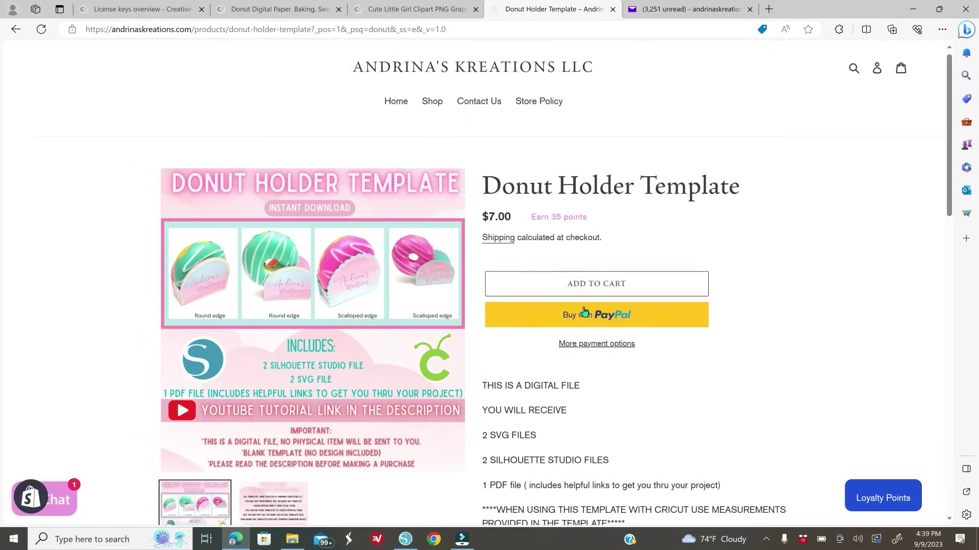
{"action": "left_click", "coordinate": [593, 302]}
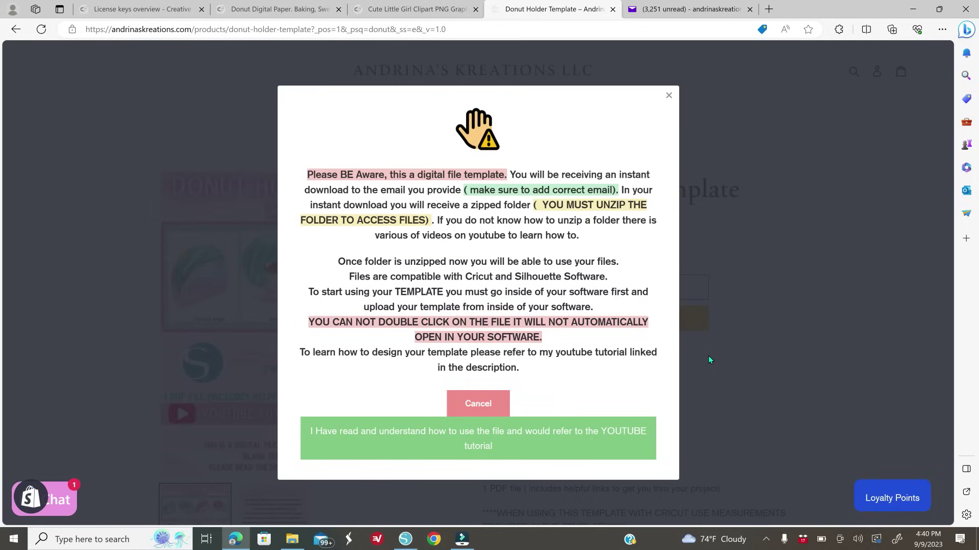
{"action": "left_click", "coordinate": [450, 448]}
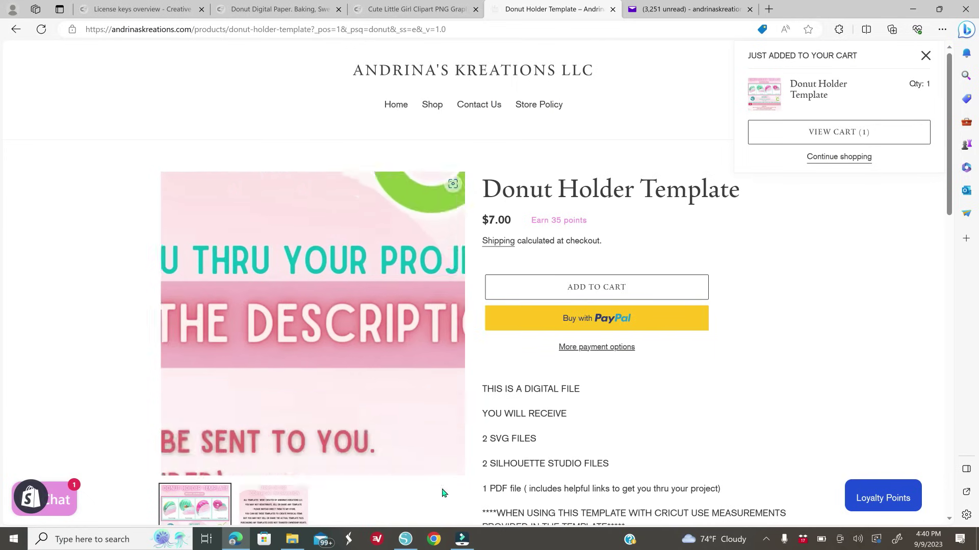
Step: Switch to Silhouette Studio and bring in the AK Round Edge Donut Holder Silhouette file from the Andrinas kreations donut holder folder
{"action": "left_click", "coordinate": [405, 540]}
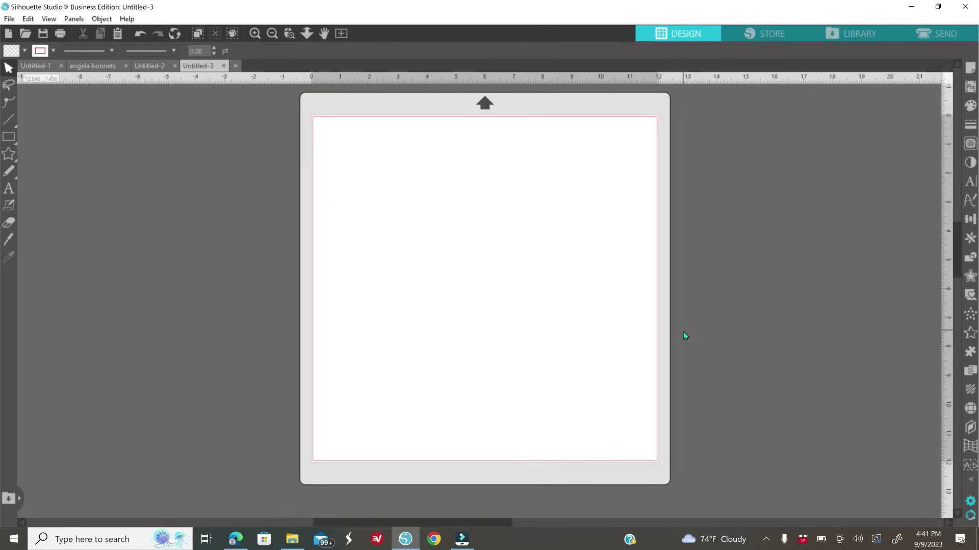
{"action": "left_click", "coordinate": [8, 20]}
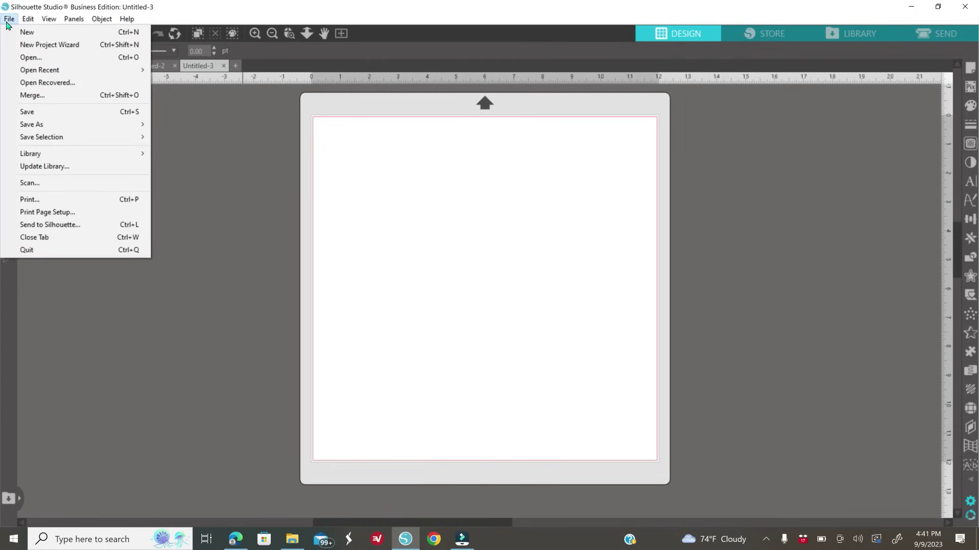
{"action": "left_click", "coordinate": [279, 315]}
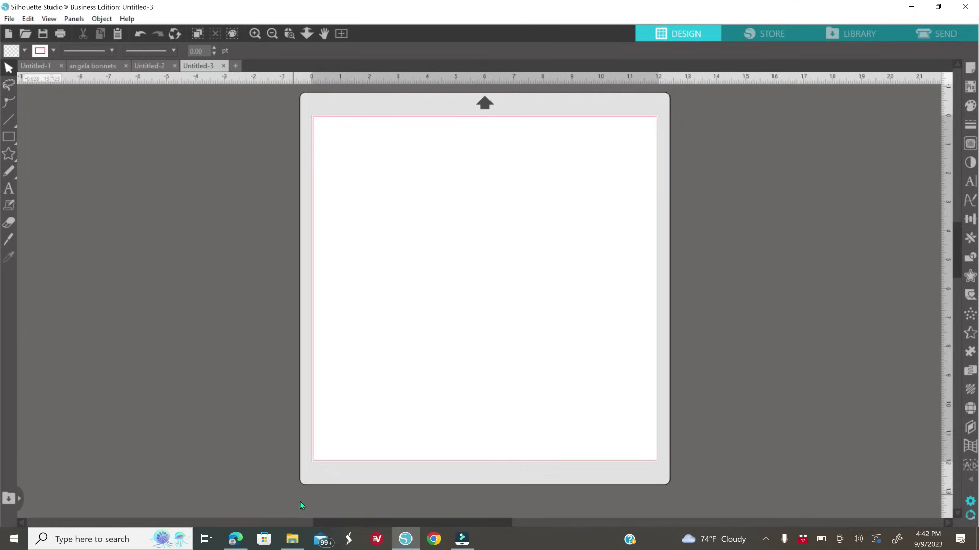
{"action": "left_click", "coordinate": [292, 540]}
{"action": "left_click", "coordinate": [106, 162]}
{"action": "double_click", "coordinate": [88, 162]}
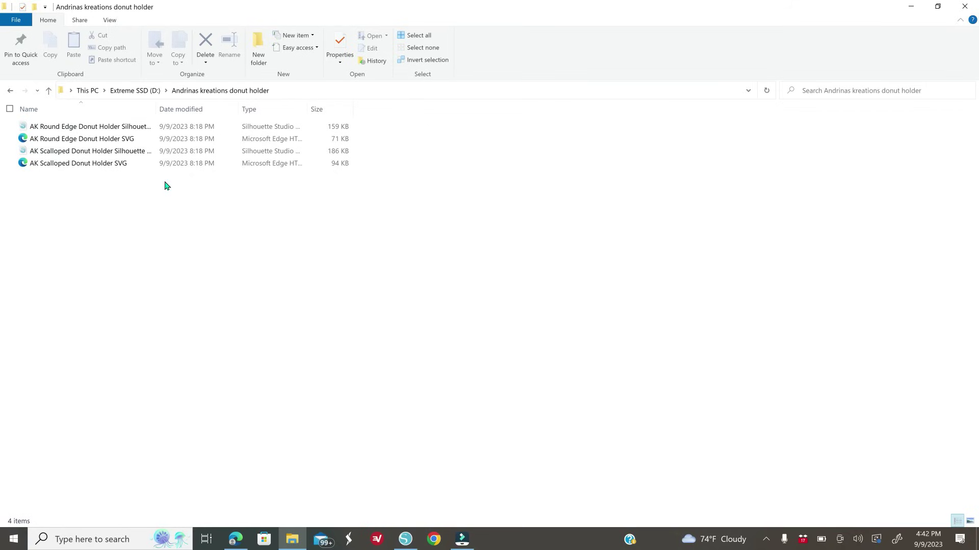
{"action": "left_click", "coordinate": [112, 128]}
{"action": "left_click_drag", "start_coordinate": [111, 128], "coordinate": [250, 233]}
Step: Move the round edge template pieces off the mat into the empty area on its left side
{"action": "left_click", "coordinate": [272, 33]}
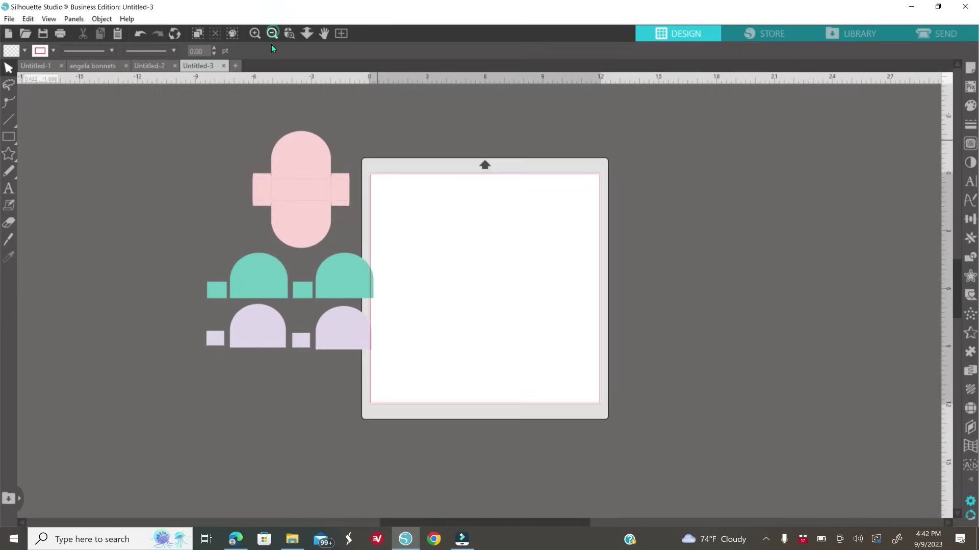
{"action": "left_click_drag", "start_coordinate": [343, 343], "coordinate": [277, 321]}
{"action": "left_click", "coordinate": [335, 389]}
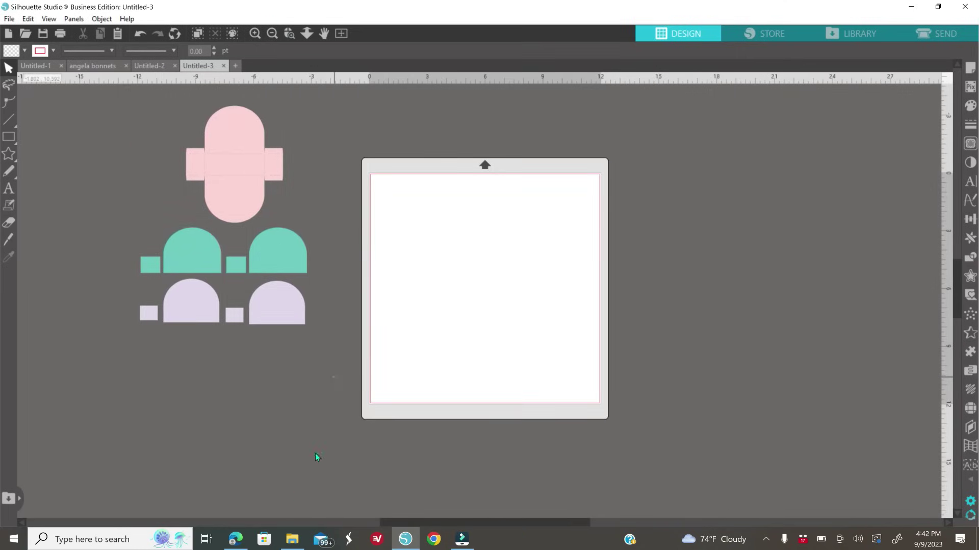
Step: Bring the AK Scalloped Donut Holder Silhouette file from the same folder into the drawing, right of the mat
{"action": "left_click", "coordinate": [298, 538]}
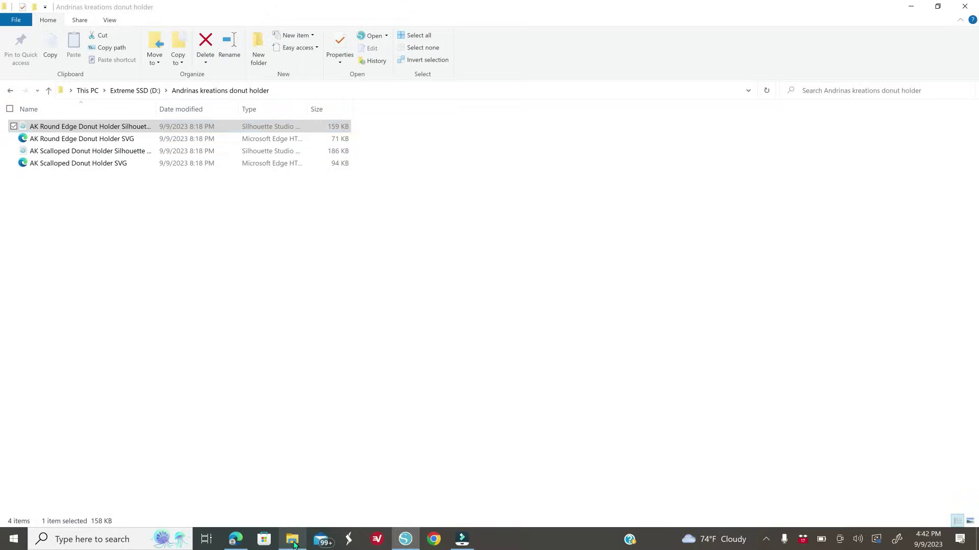
{"action": "left_click", "coordinate": [67, 152]}
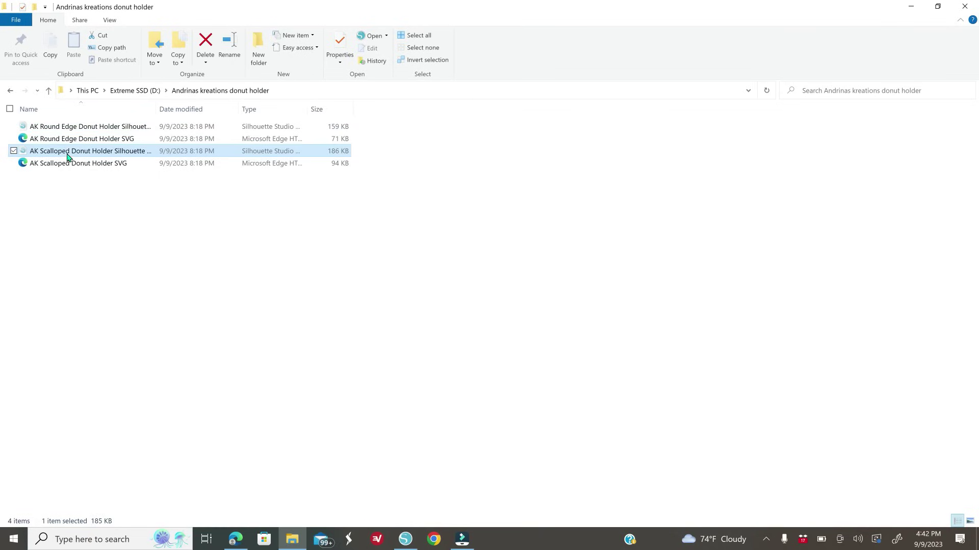
{"action": "left_click", "coordinate": [94, 151]}
{"action": "left_click", "coordinate": [207, 232]}
{"action": "left_click", "coordinate": [198, 153]}
{"action": "left_click_drag", "start_coordinate": [200, 153], "coordinate": [718, 237]}
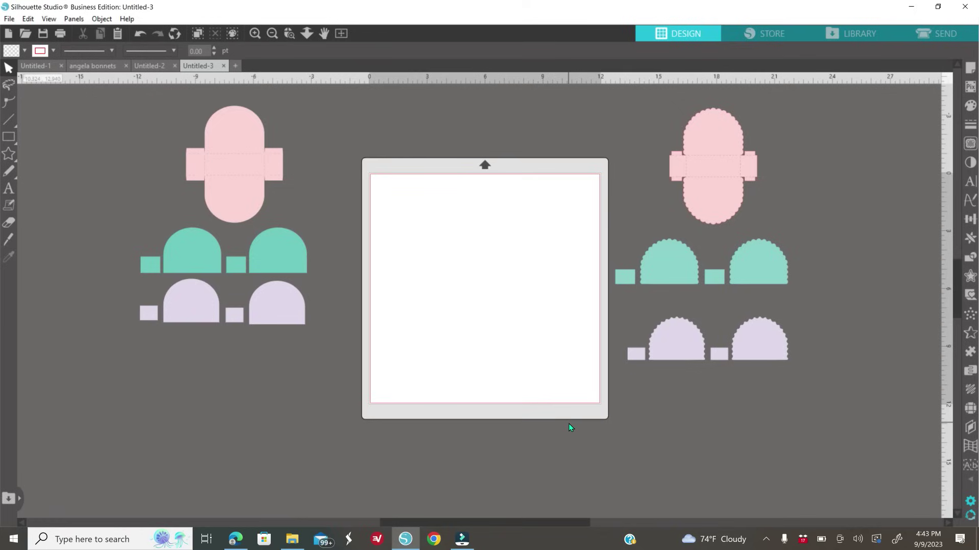
Step: Set the page's media size to Letter (8.5 x 11 in) and close the page setup
{"action": "left_click", "coordinate": [970, 68]}
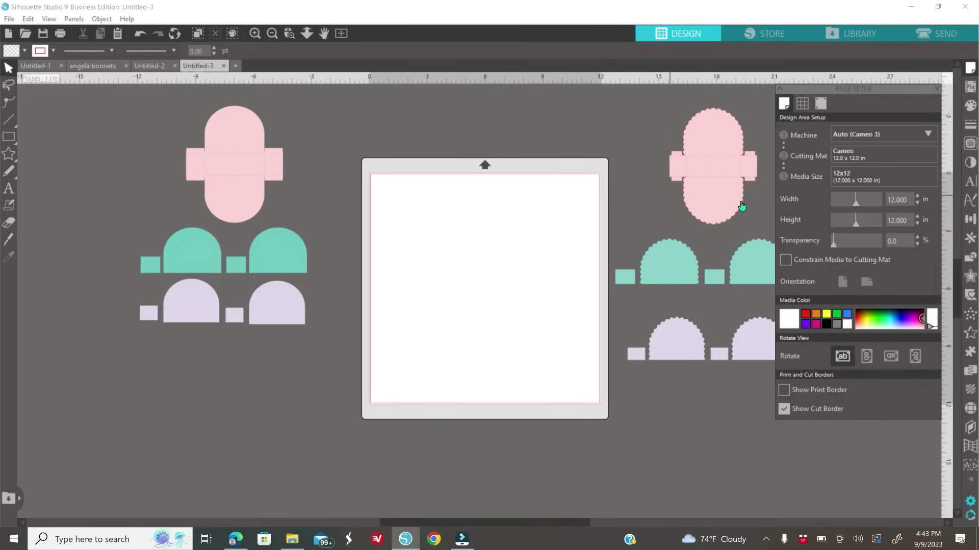
{"action": "left_click", "coordinate": [845, 181]}
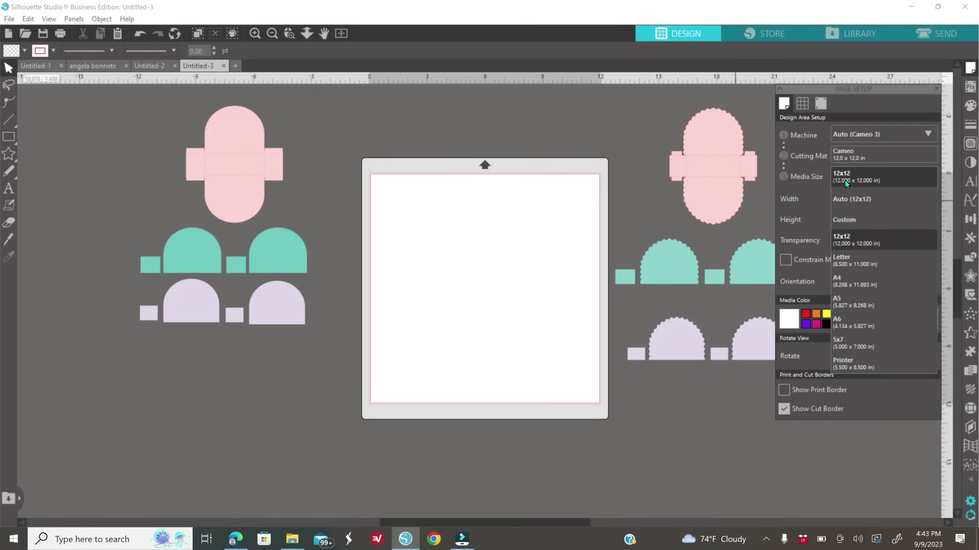
{"action": "left_click", "coordinate": [846, 261]}
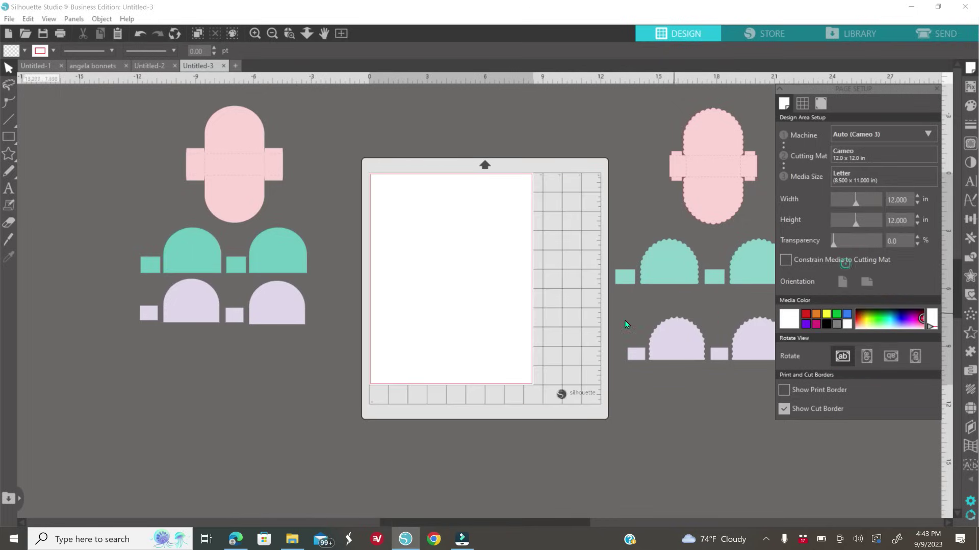
{"action": "left_click", "coordinate": [936, 92]}
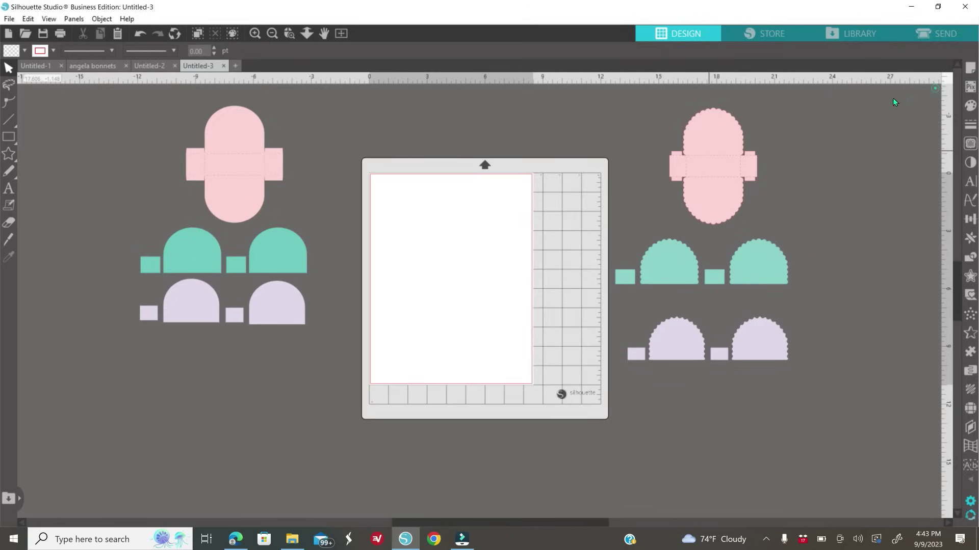
{"action": "left_click", "coordinate": [210, 182]}
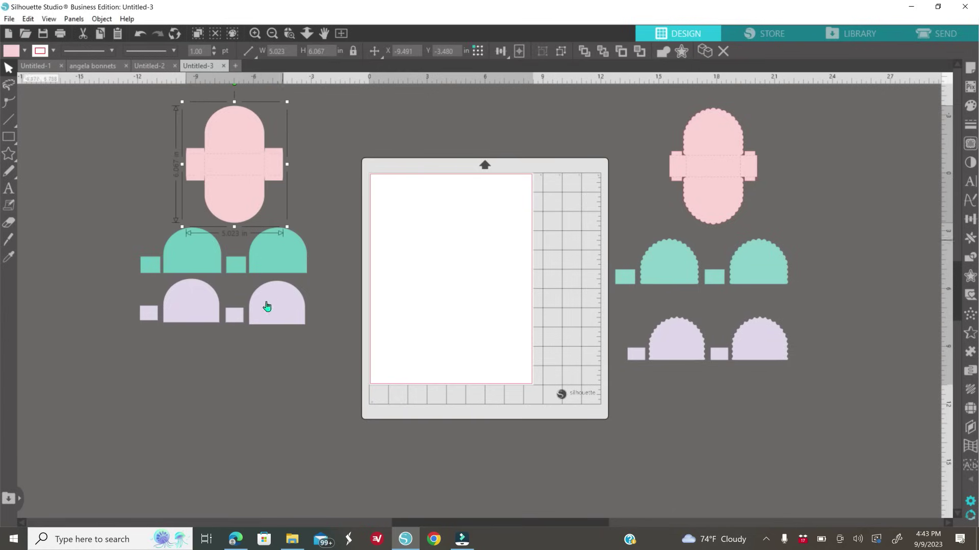
{"action": "left_click", "coordinate": [313, 254]}
{"action": "left_click", "coordinate": [703, 181]}
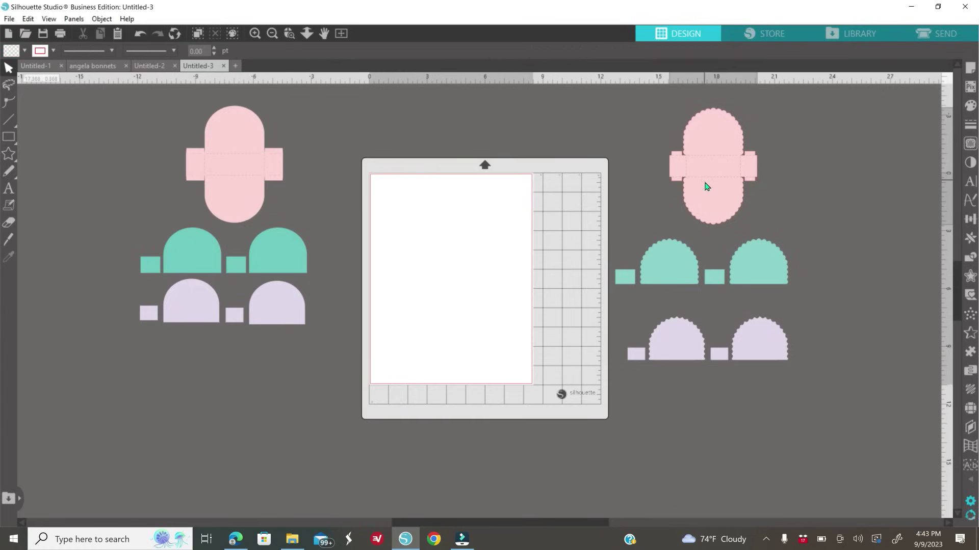
{"action": "left_click", "coordinate": [840, 385]}
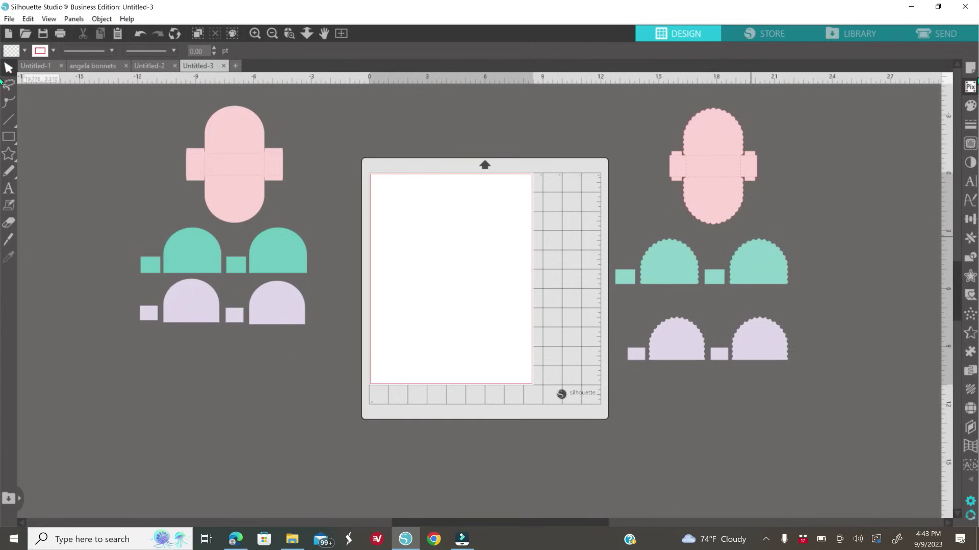
Step: Set the page's media size to 12x12 (12 x 12 in)
{"action": "left_click", "coordinate": [969, 69]}
{"action": "left_click", "coordinate": [861, 176]}
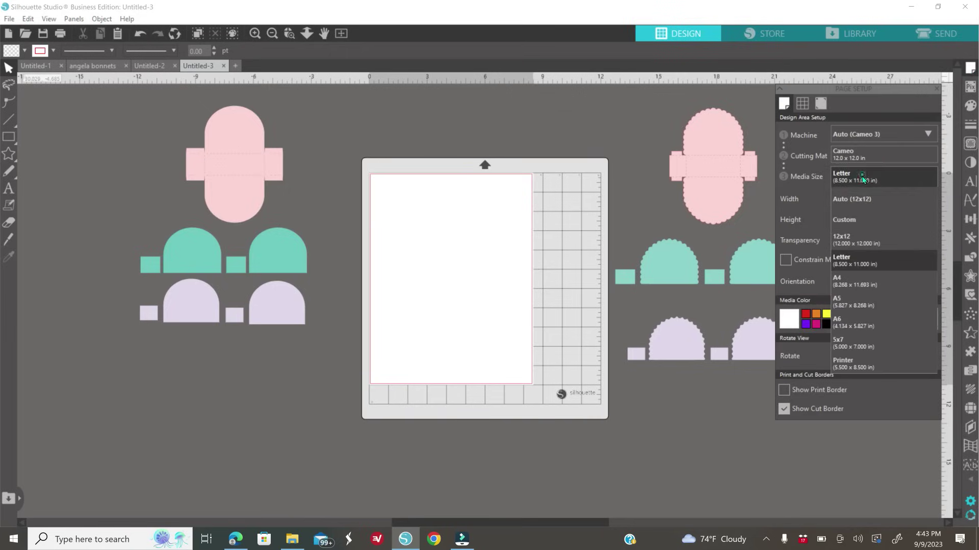
{"action": "left_click", "coordinate": [870, 240]}
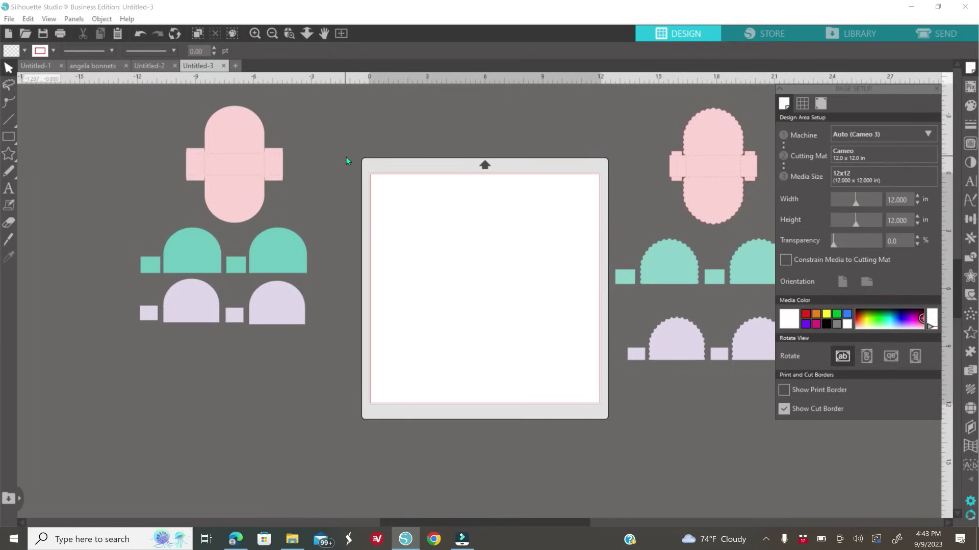
Step: Place the pink round edge holder base on the mat and duplicate it twice, with two bases above and one below
{"action": "left_click_drag", "start_coordinate": [260, 179], "coordinate": [540, 255]}
{"action": "right_click", "coordinate": [451, 250]}
{"action": "left_click", "coordinate": [511, 300]}
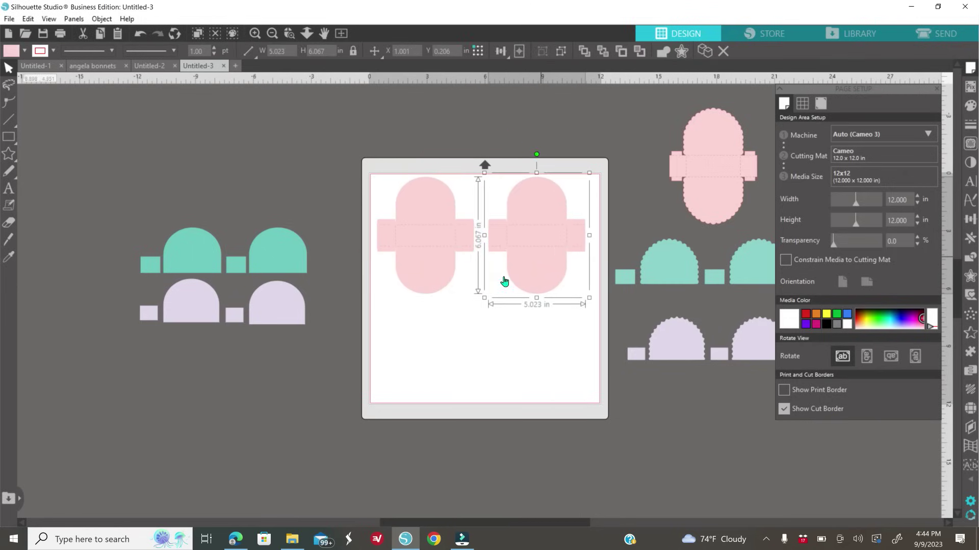
{"action": "right_click", "coordinate": [538, 275]}
{"action": "left_click", "coordinate": [591, 298]}
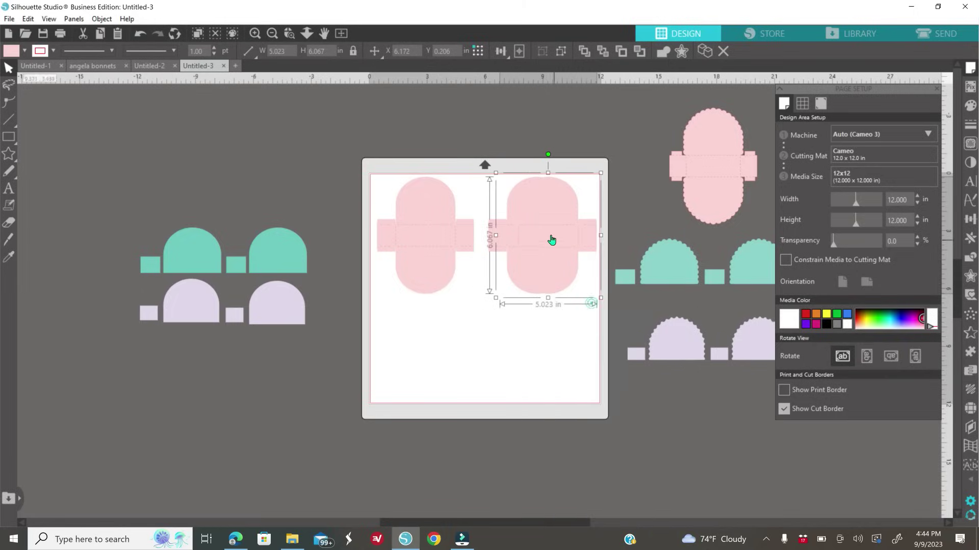
{"action": "left_click_drag", "start_coordinate": [542, 264], "coordinate": [496, 341]}
{"action": "left_click", "coordinate": [635, 420]}
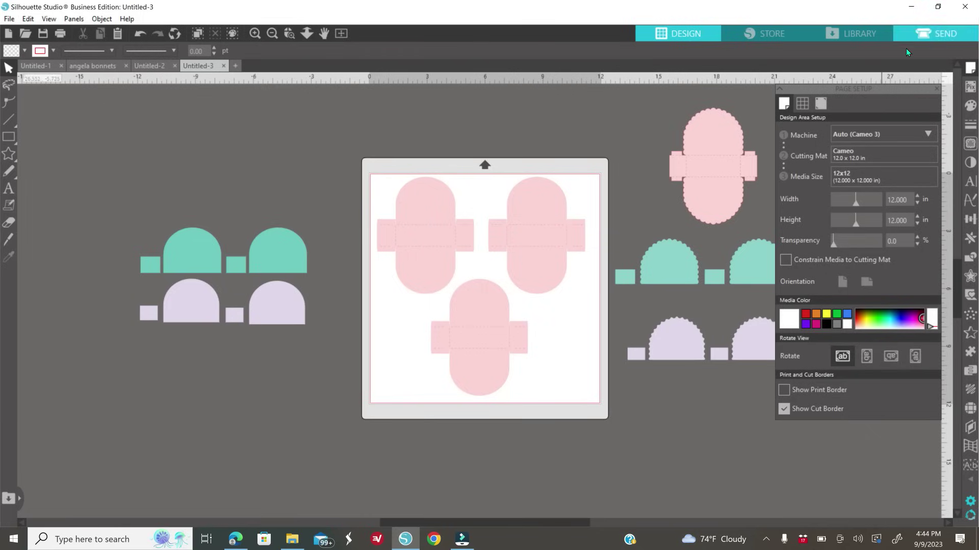
Step: Open the send settings and set Carriage 1's blade depth to 7 with 2 passes
{"action": "left_click", "coordinate": [943, 33]}
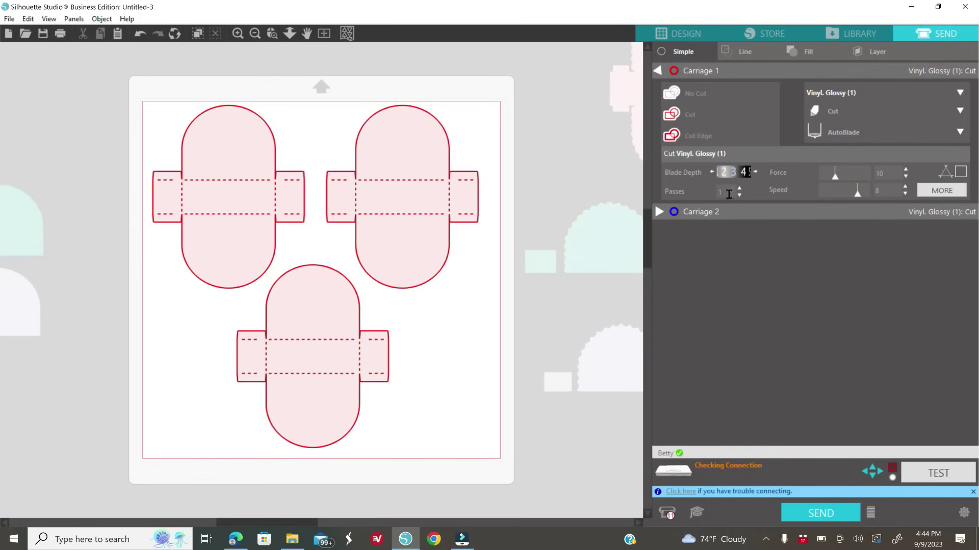
{"action": "left_click", "coordinate": [757, 171]}
{"action": "left_click", "coordinate": [757, 171]}
{"action": "left_click", "coordinate": [756, 172]}
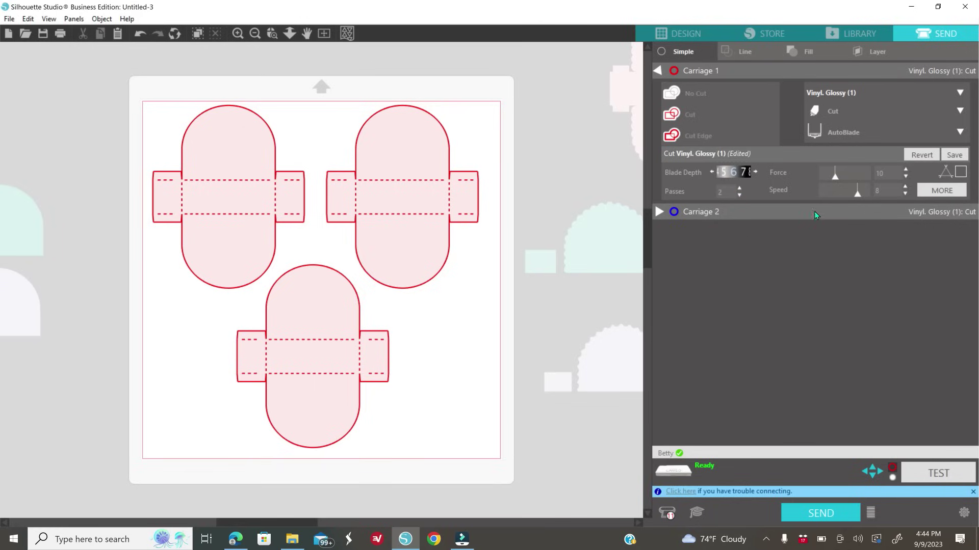
Step: Raise the cutting force and lower the cutting speed for Carriage 1
{"action": "left_click", "coordinate": [905, 171]}
{"action": "left_click", "coordinate": [905, 170]}
{"action": "left_click", "coordinate": [905, 170]}
{"action": "left_click", "coordinate": [906, 171]}
{"action": "left_click", "coordinate": [905, 171]}
{"action": "left_click", "coordinate": [905, 170]}
{"action": "left_click", "coordinate": [905, 171]}
{"action": "left_click", "coordinate": [906, 170]}
{"action": "left_click", "coordinate": [905, 170]}
{"action": "left_click", "coordinate": [906, 171]}
{"action": "left_click", "coordinate": [906, 171]}
{"action": "left_click", "coordinate": [905, 170]}
{"action": "left_click", "coordinate": [905, 171]}
{"action": "left_click", "coordinate": [905, 170]}
{"action": "left_click", "coordinate": [905, 170]}
{"action": "left_click", "coordinate": [905, 170]}
{"action": "left_click", "coordinate": [906, 194]}
{"action": "left_click", "coordinate": [906, 195]}
Step: Return to the design workspace and move the three pink round edge bases off the mat to the far left
{"action": "left_click", "coordinate": [686, 34]}
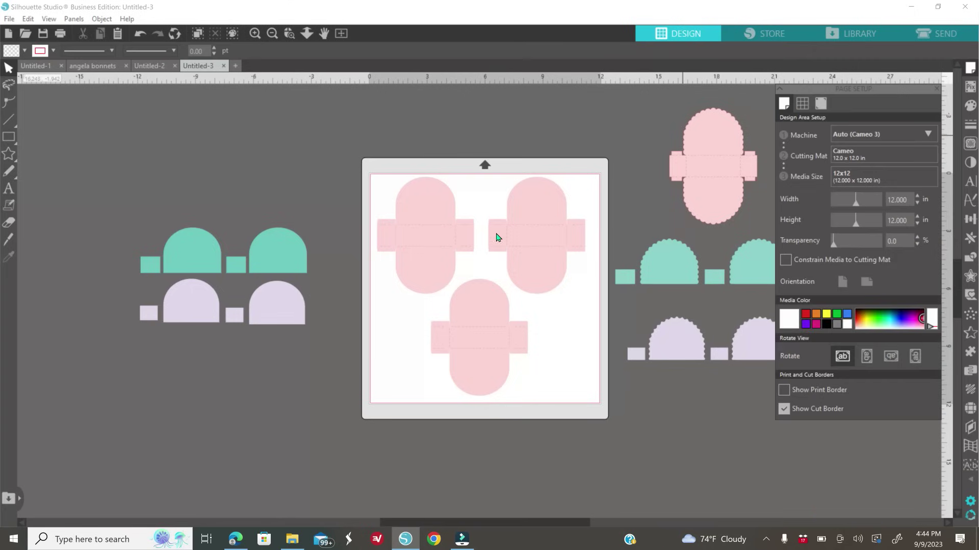
{"action": "left_click_drag", "start_coordinate": [367, 157], "coordinate": [528, 360]}
{"action": "left_click_drag", "start_coordinate": [487, 335], "coordinate": [49, 289]}
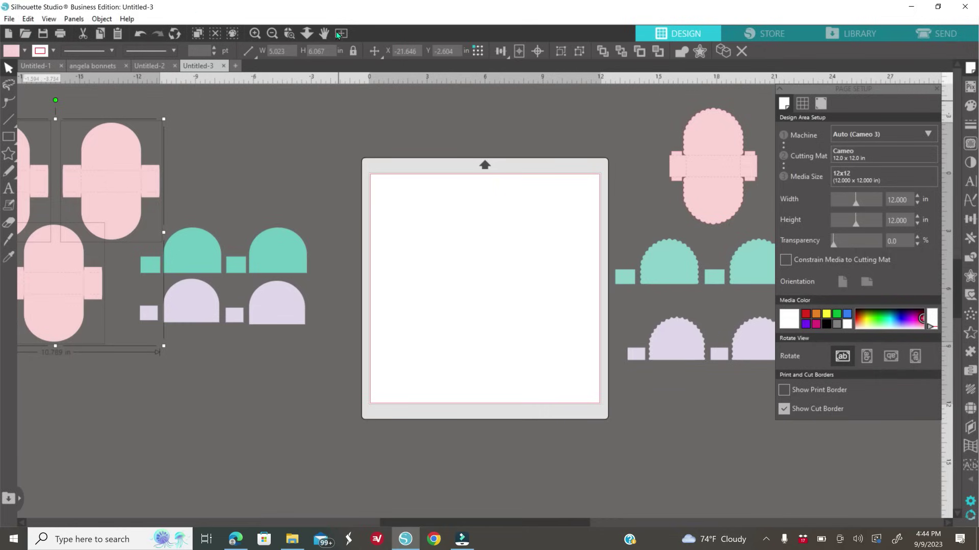
{"action": "left_click", "coordinate": [272, 34]}
{"action": "left_click", "coordinate": [271, 34]}
{"action": "left_click", "coordinate": [271, 33]}
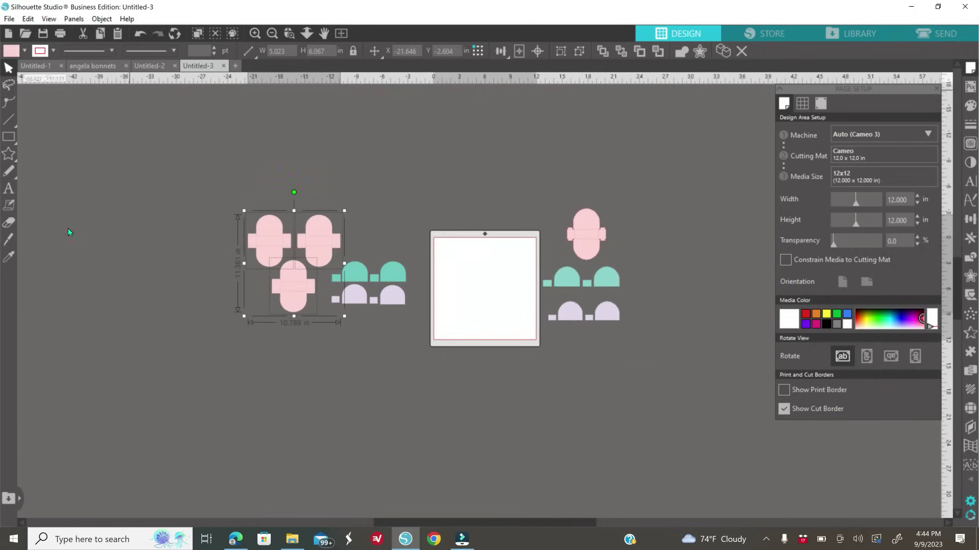
Step: Close the page setup and move the two plain teal round edge panels with their tabs onto the top of the mat
{"action": "left_click", "coordinate": [936, 89]}
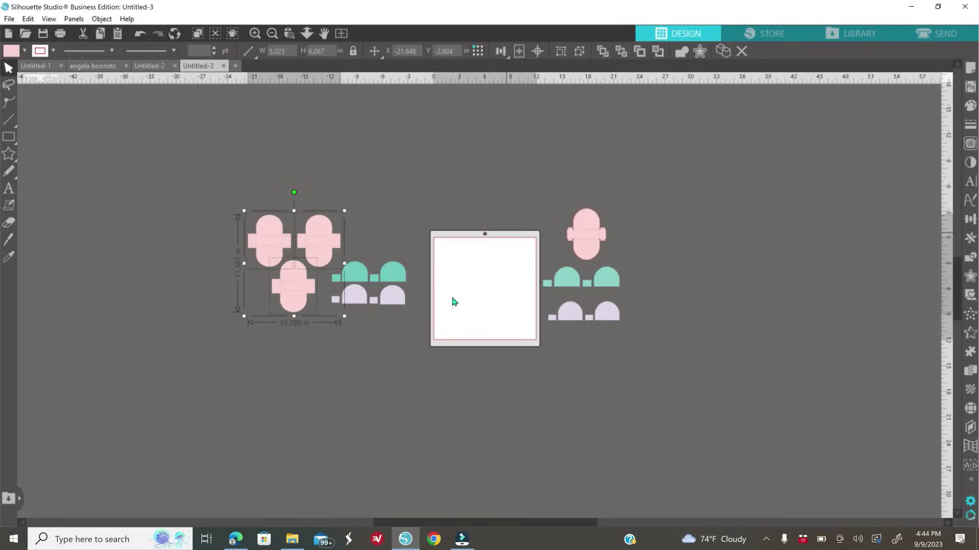
{"action": "left_click", "coordinate": [256, 34]}
{"action": "left_click", "coordinate": [256, 35]}
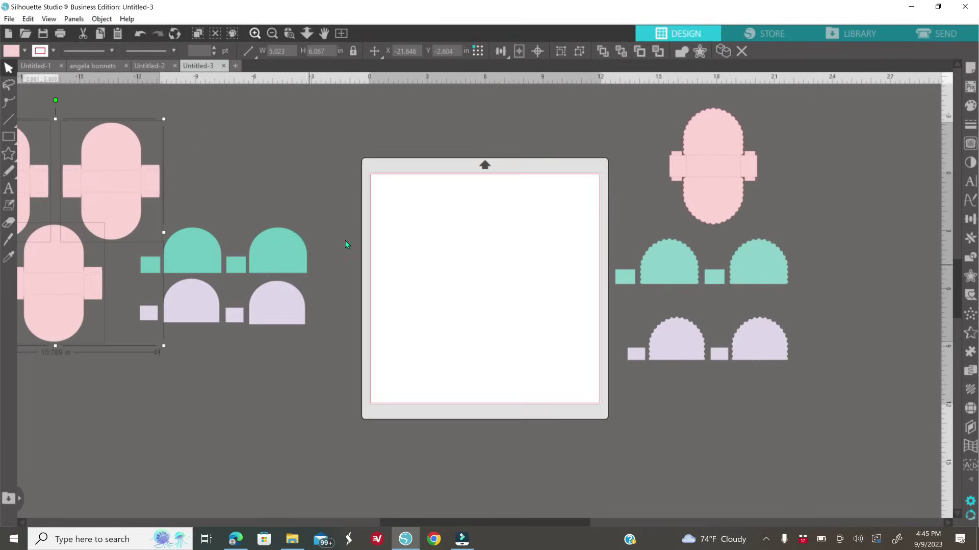
{"action": "left_click", "coordinate": [278, 252]}
{"action": "left_click", "coordinate": [193, 252], "text": "shift"}
{"action": "left_click_drag", "start_coordinate": [170, 269], "coordinate": [407, 223]}
Step: Duplicate the row of teal panels and tabs down the mat until four rows are stacked
{"action": "right_click", "coordinate": [483, 314]}
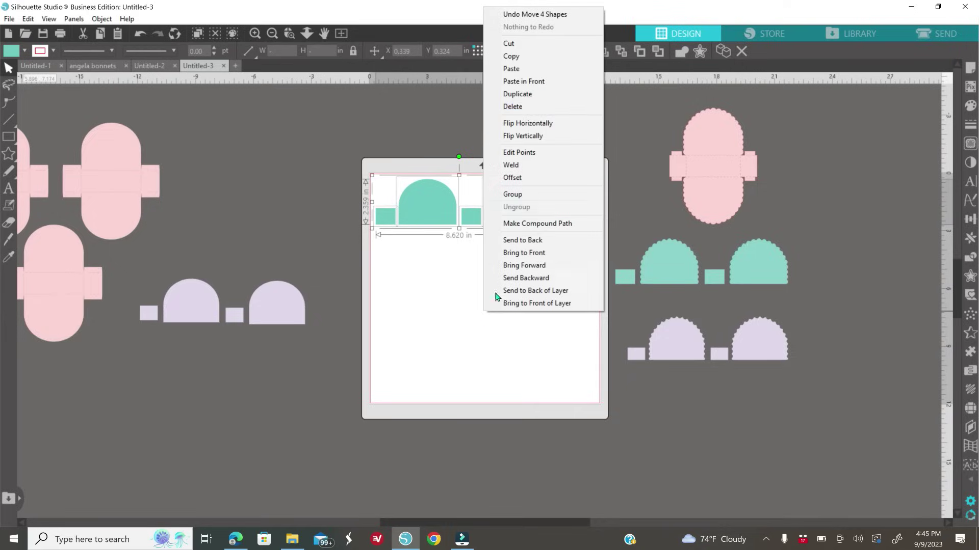
{"action": "left_click", "coordinate": [518, 94]}
{"action": "left_click_drag", "start_coordinate": [525, 207], "coordinate": [511, 254]}
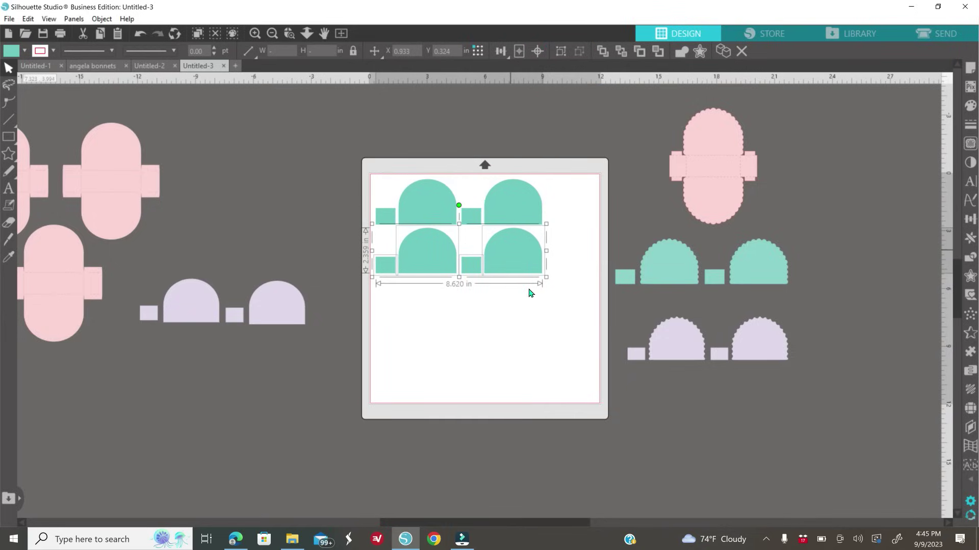
{"action": "right_click", "coordinate": [560, 325]}
{"action": "left_click", "coordinate": [618, 103]}
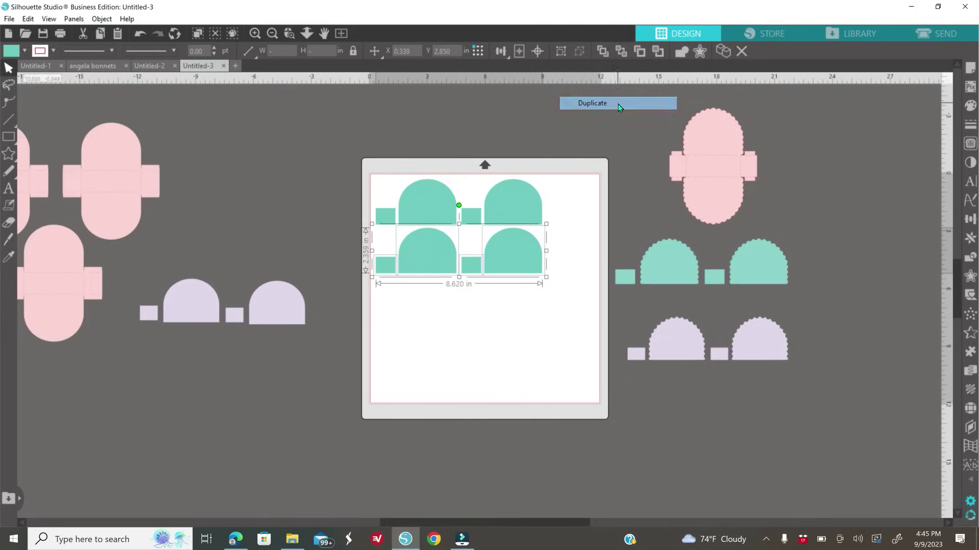
{"action": "left_click_drag", "start_coordinate": [529, 253], "coordinate": [518, 301]}
{"action": "left_click", "coordinate": [517, 380]}
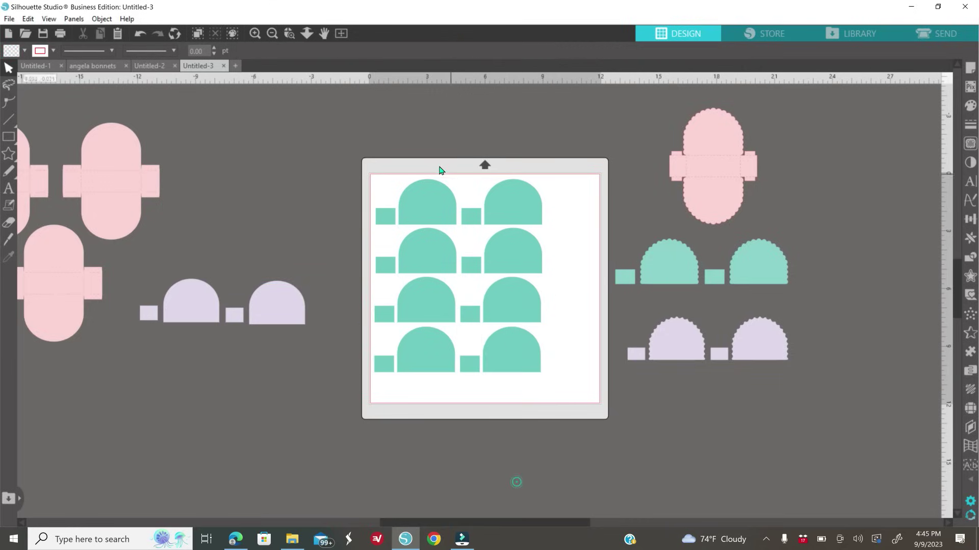
Step: Check the teal pieces' cut lines in the send view, and move all four rows off the mat to the far right of the workspace
{"action": "left_click", "coordinate": [944, 35]}
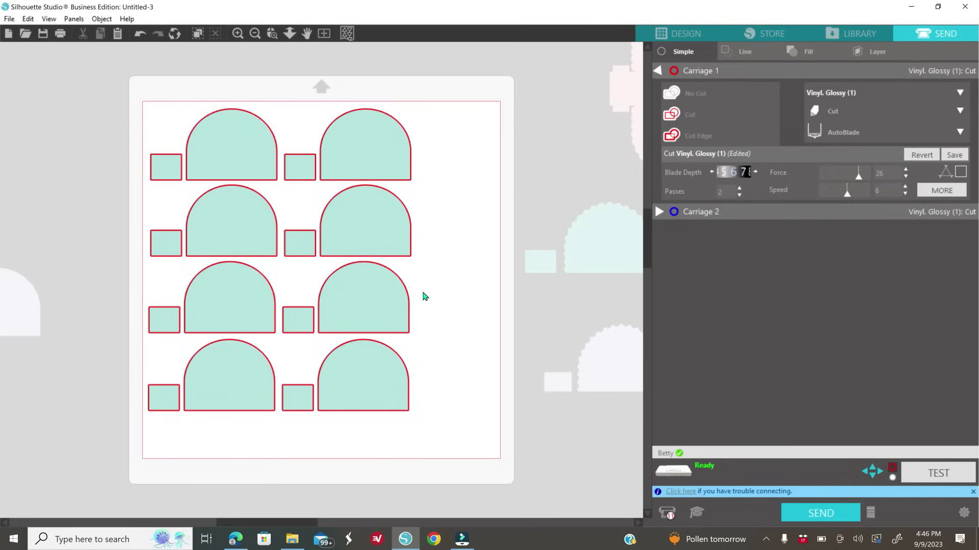
{"action": "left_click", "coordinate": [674, 36]}
{"action": "left_click_drag", "start_coordinate": [364, 179], "coordinate": [947, 337]}
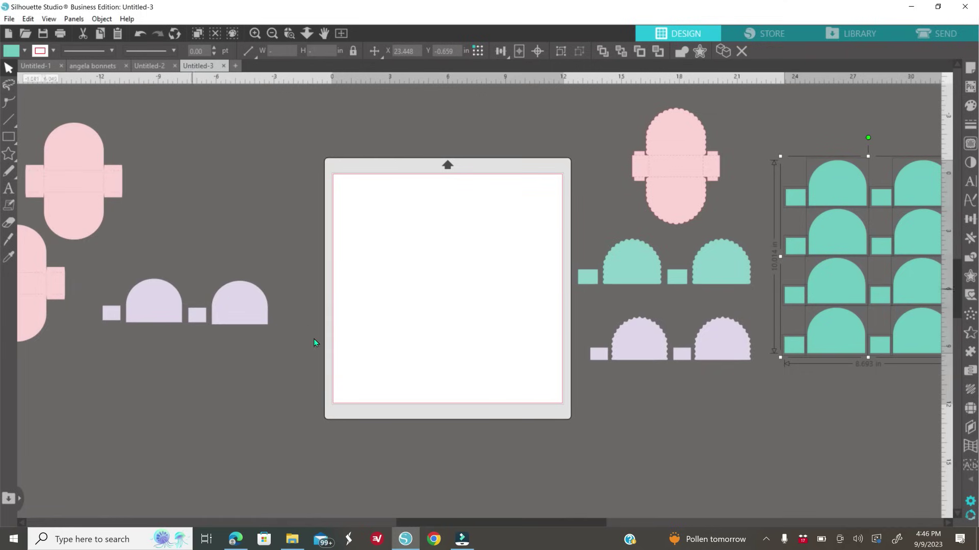
Step: Move the plain lavender round edge panels and tabs slightly closer to the mat
{"action": "left_click_drag", "start_coordinate": [105, 273], "coordinate": [271, 358]}
{"action": "left_click_drag", "start_coordinate": [225, 319], "coordinate": [254, 309]}
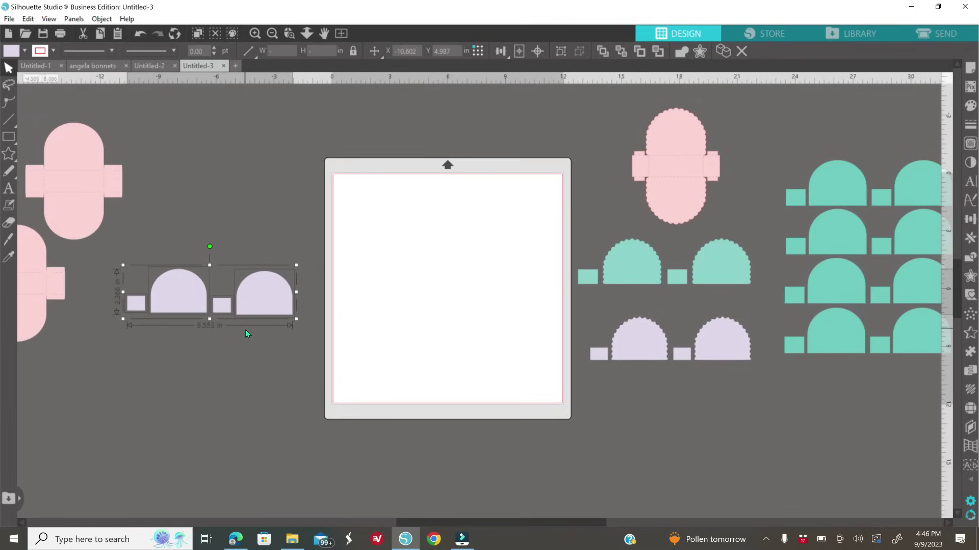
{"action": "left_click", "coordinate": [243, 366]}
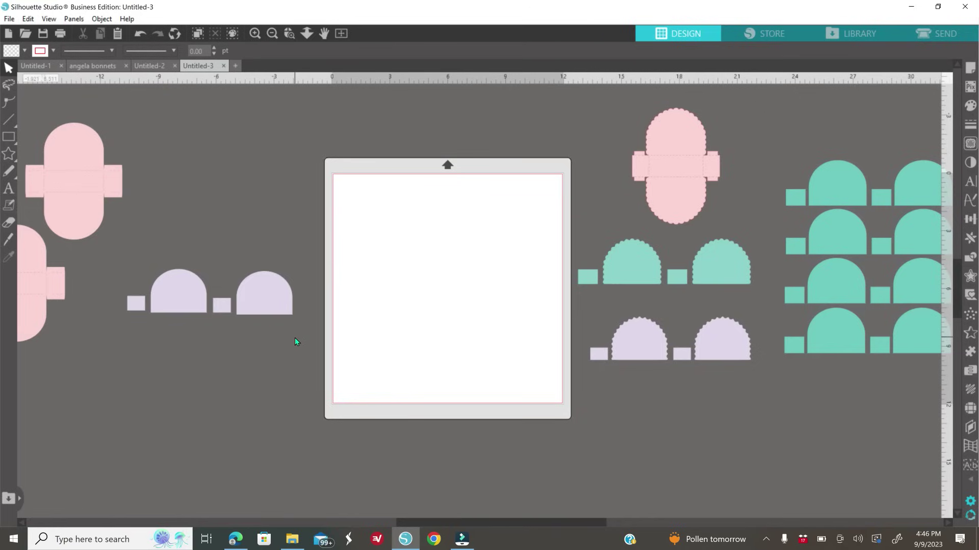
Step: Set the page's media size to Letter (8.500 x 11.000 in)
{"action": "left_click", "coordinate": [970, 69]}
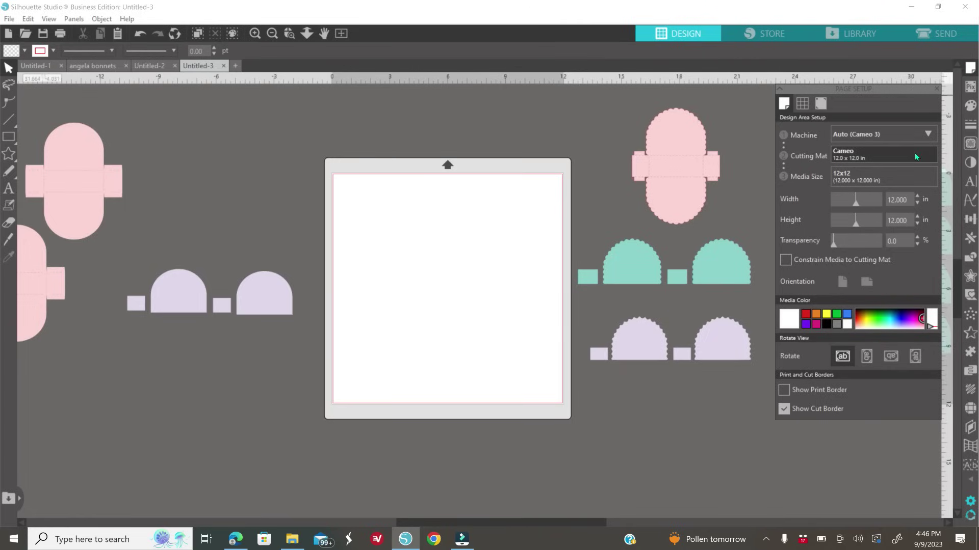
{"action": "left_click", "coordinate": [881, 176]}
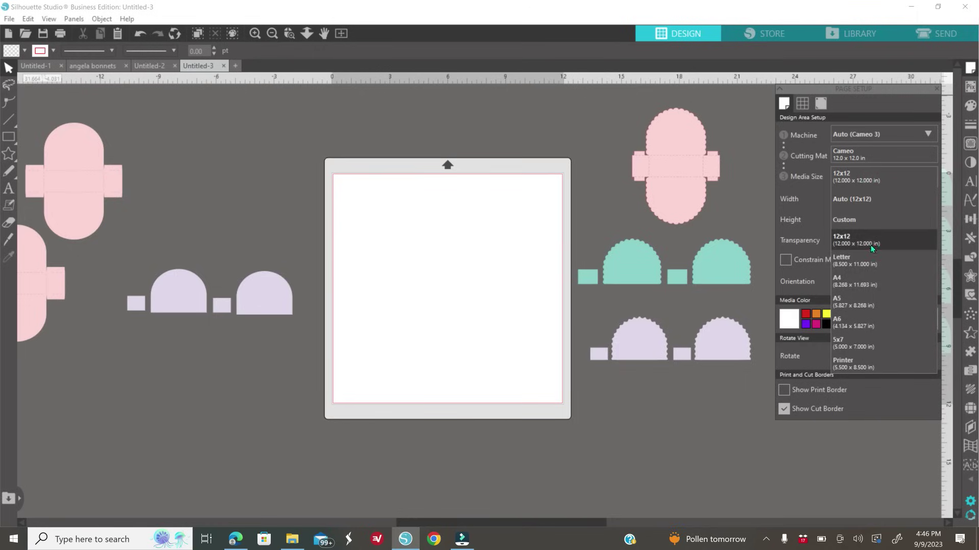
{"action": "left_click", "coordinate": [861, 260]}
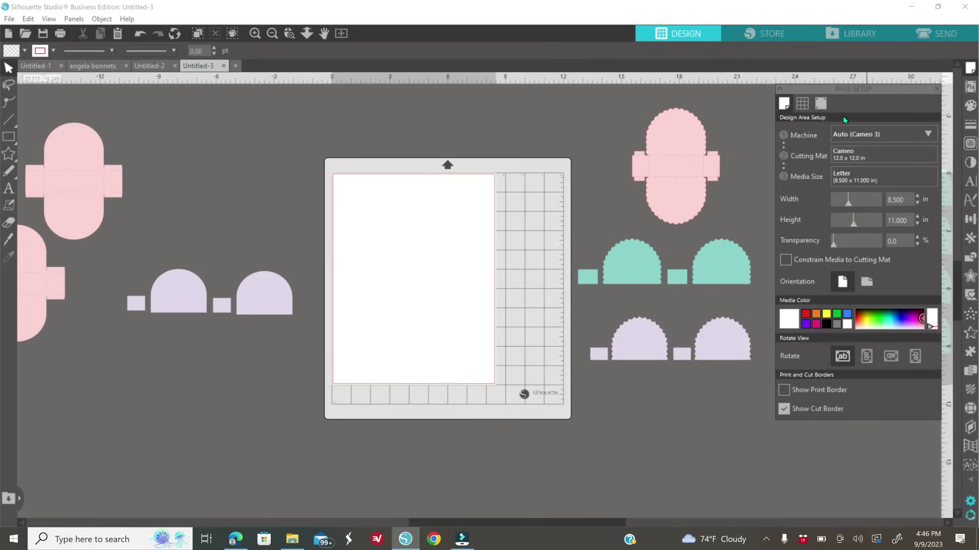
Step: Turn on registration marks with a 1.00 mm thickness and enable print bleed
{"action": "left_click", "coordinate": [821, 104]}
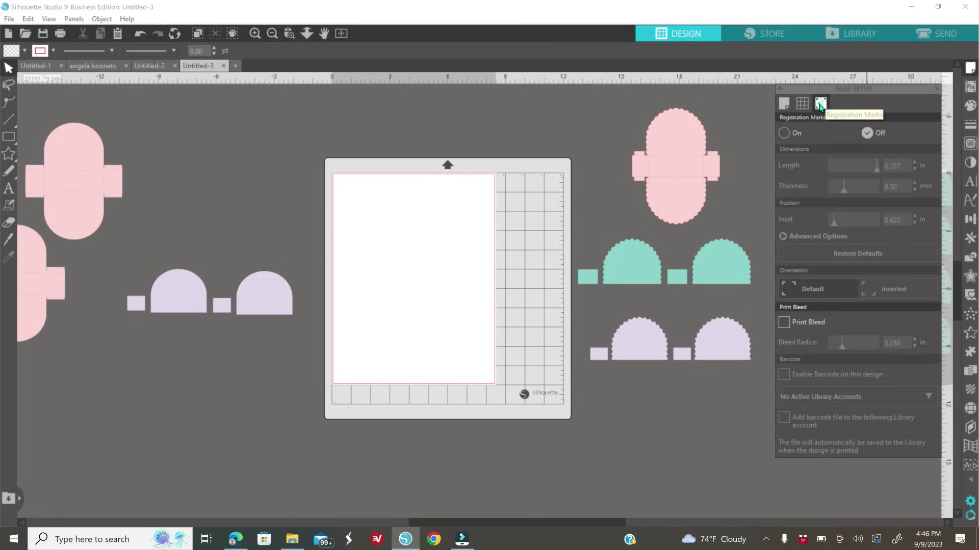
{"action": "left_click", "coordinate": [787, 132]}
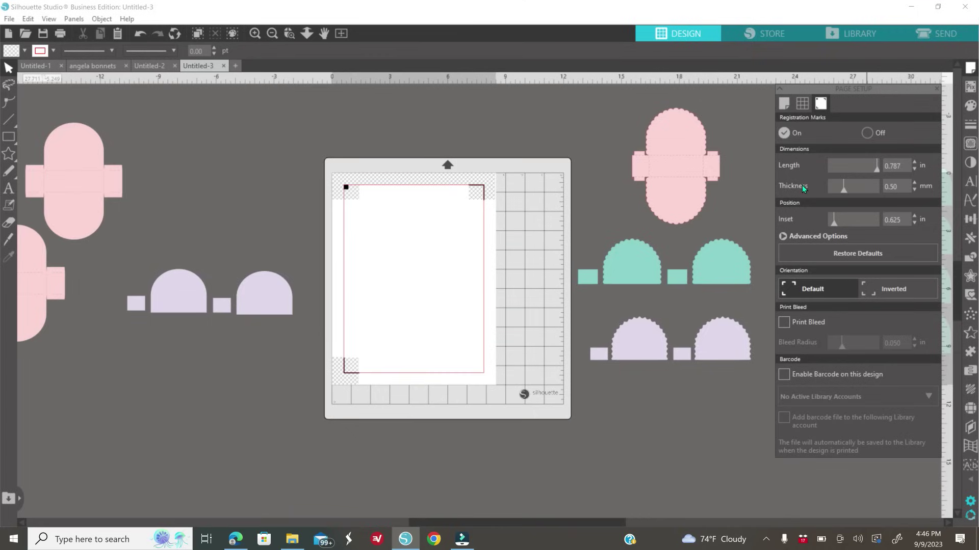
{"action": "left_click_drag", "start_coordinate": [844, 189], "coordinate": [877, 186]}
{"action": "left_click", "coordinate": [783, 323]}
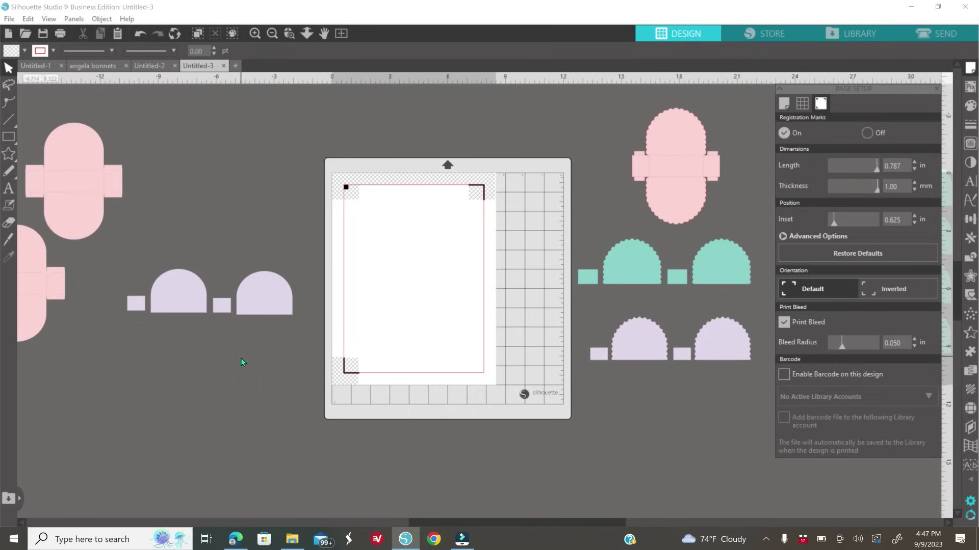
Step: View the Donut Digital Paper page in the browser, and place the seamless pattern image from the Donuts folder into the Silhouette Studio design
{"action": "left_click", "coordinate": [235, 539]}
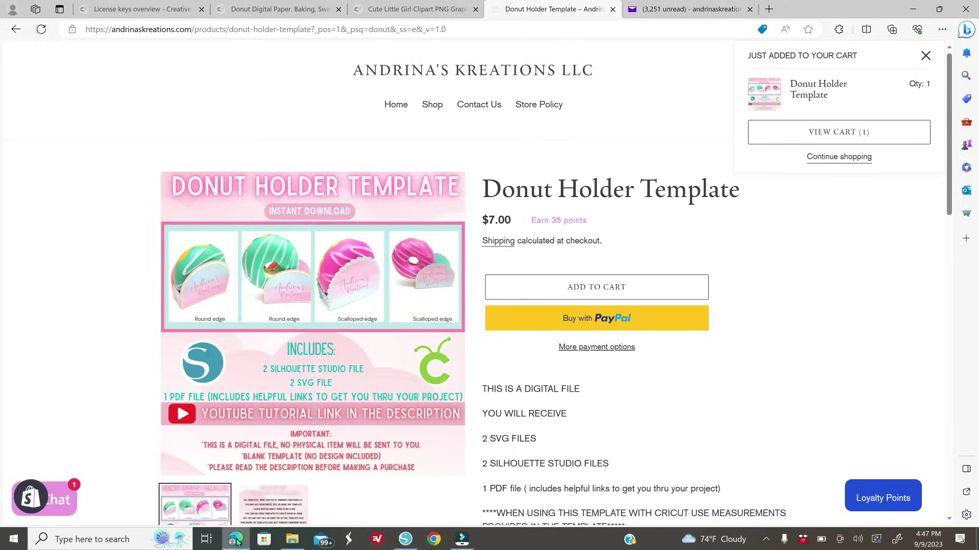
{"action": "left_click", "coordinate": [258, 10]}
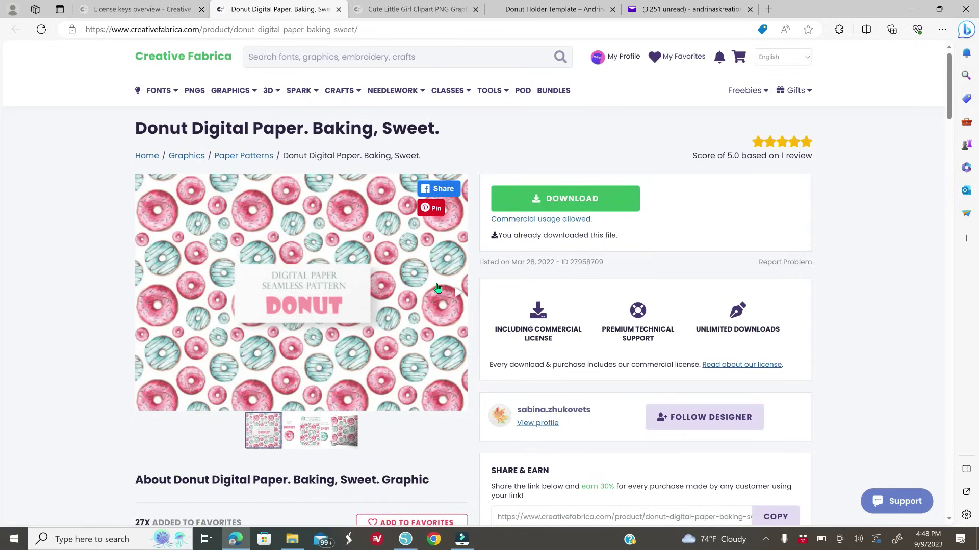
{"action": "left_click", "coordinate": [292, 541]}
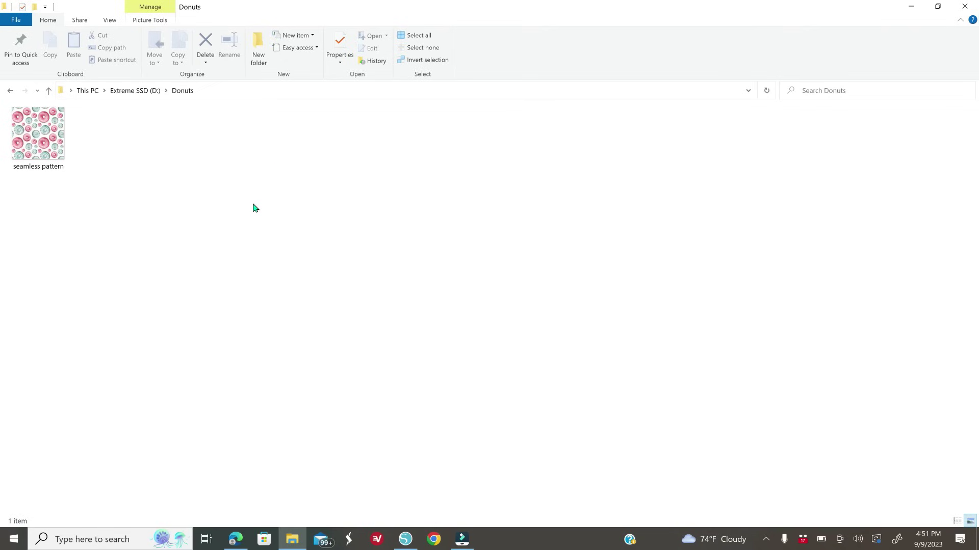
{"action": "left_click", "coordinate": [55, 142]}
{"action": "left_click_drag", "start_coordinate": [51, 137], "coordinate": [443, 396]}
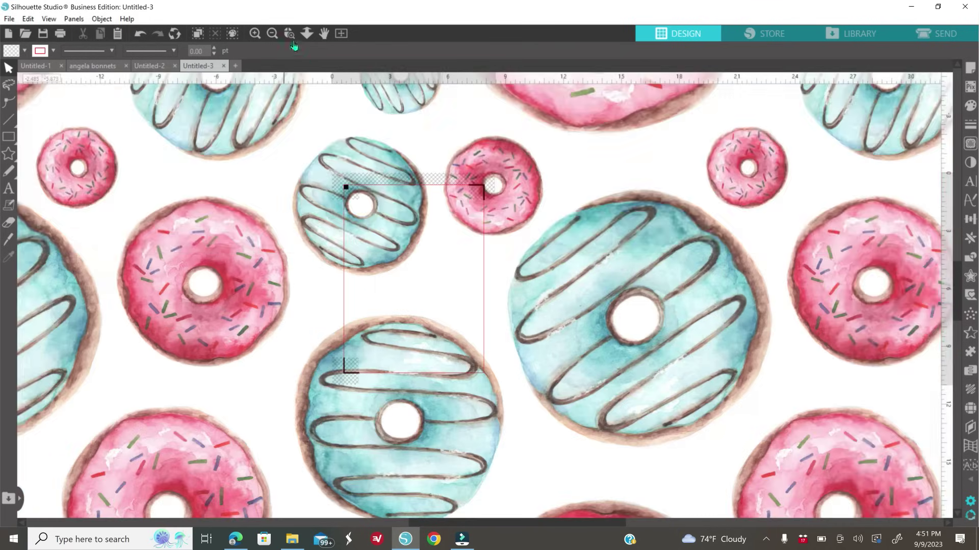
Step: Scale the donut pattern down to about 11.77 in square and place it above the mat
{"action": "left_click", "coordinate": [273, 34]}
{"action": "left_click", "coordinate": [272, 34]}
{"action": "left_click", "coordinate": [273, 34]}
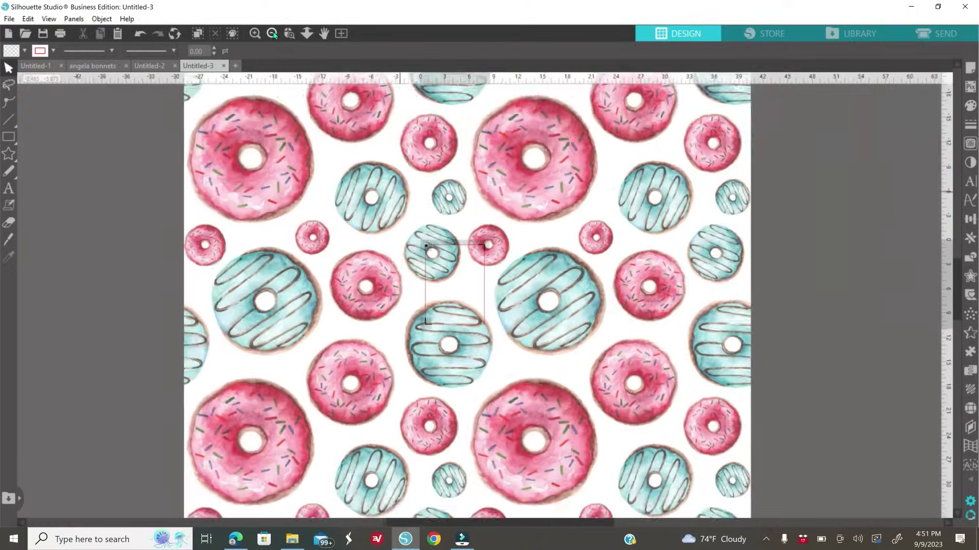
{"action": "left_click", "coordinate": [272, 34]}
{"action": "left_click", "coordinate": [668, 130]}
{"action": "left_click_drag", "start_coordinate": [675, 117], "coordinate": [346, 446]}
{"action": "left_click_drag", "start_coordinate": [313, 485], "coordinate": [450, 207]}
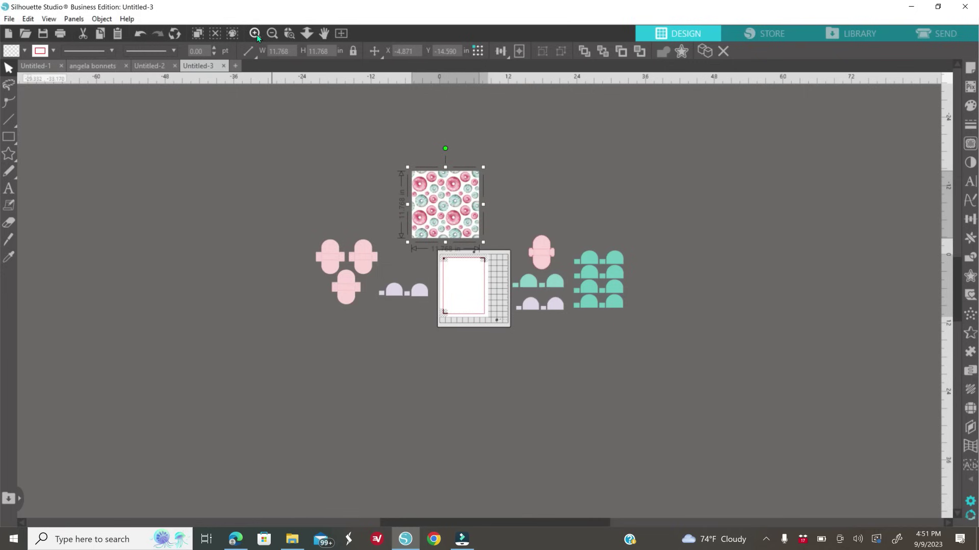
Step: Move the donut pattern onto the mat, duplicate it, and set one copy aside to the right of the mat
{"action": "left_click", "coordinate": [256, 35]}
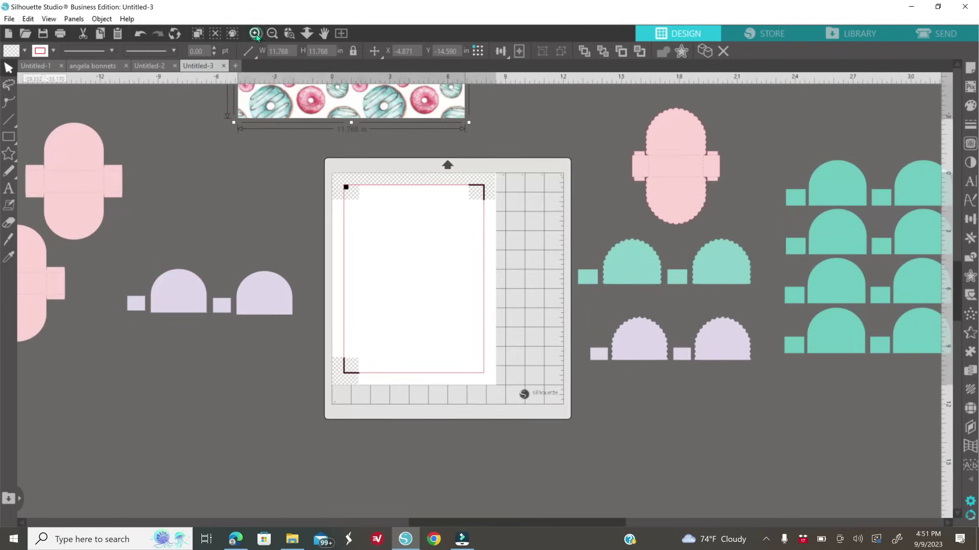
{"action": "left_click_drag", "start_coordinate": [488, 523], "coordinate": [457, 522]}
{"action": "left_click_drag", "start_coordinate": [475, 101], "coordinate": [543, 436]}
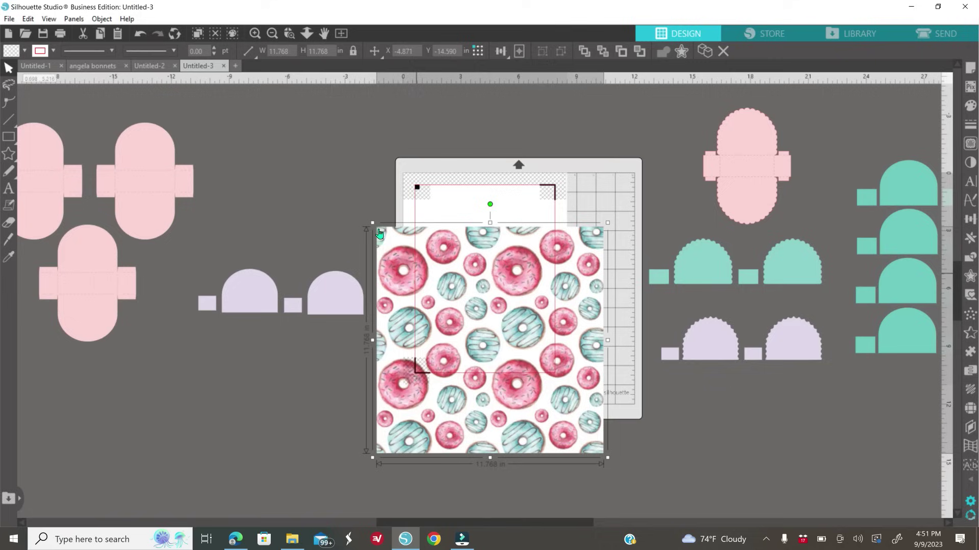
{"action": "right_click", "coordinate": [441, 307]}
{"action": "left_click", "coordinate": [500, 98]}
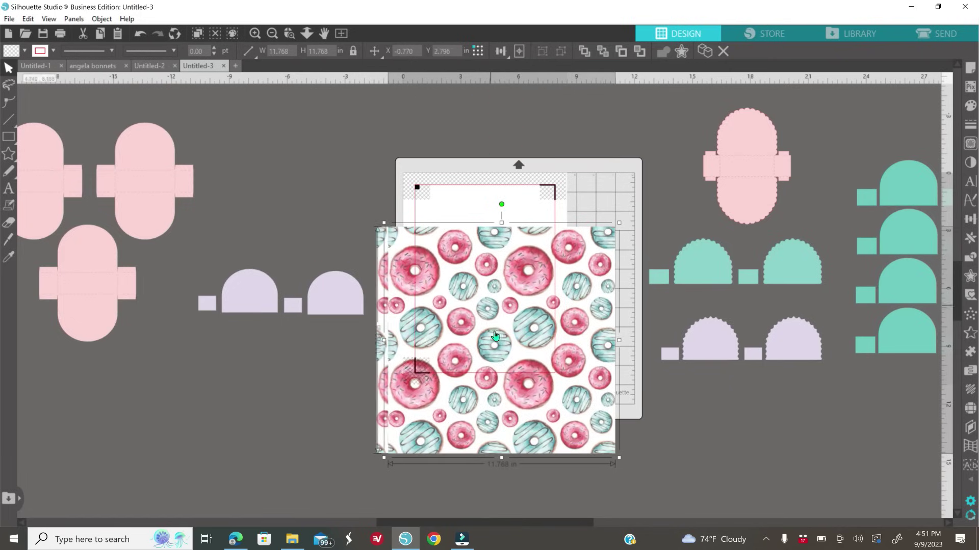
{"action": "left_click_drag", "start_coordinate": [521, 316], "coordinate": [508, 258]}
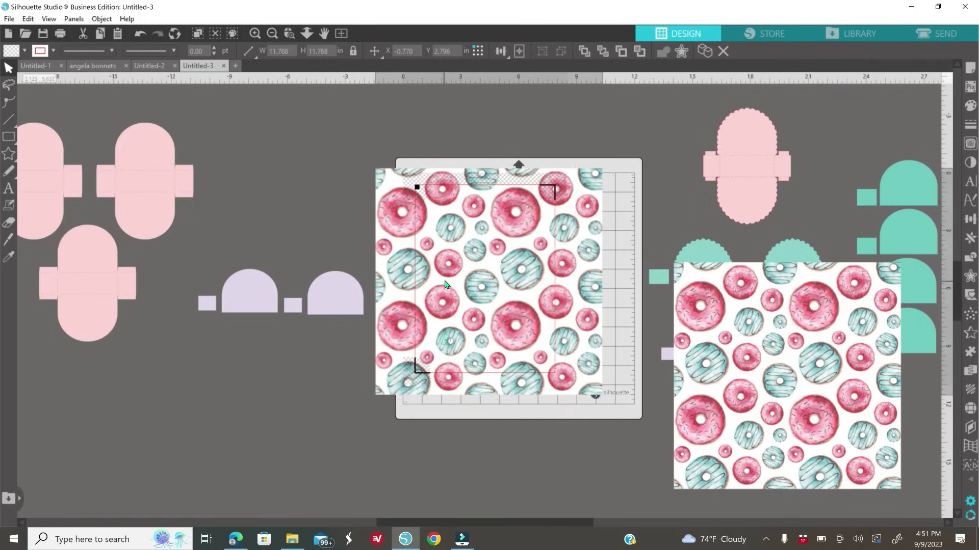
Step: Send the pattern on the mat to the back, shrink it to about 5.39 in square, and place it behind one lavender panel and tab
{"action": "right_click", "coordinate": [508, 257]}
{"action": "left_click", "coordinate": [554, 459]}
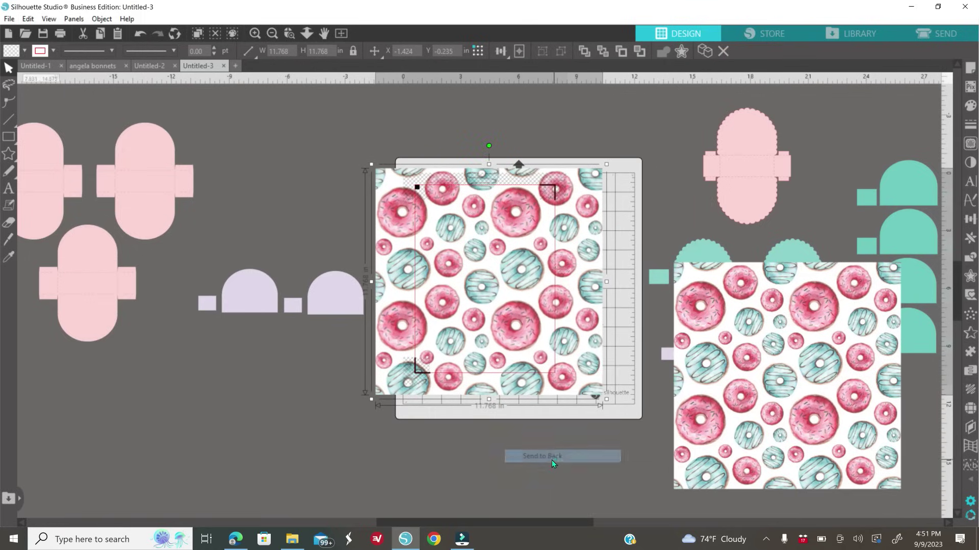
{"action": "left_click_drag", "start_coordinate": [606, 165], "coordinate": [489, 277]}
{"action": "left_click_drag", "start_coordinate": [424, 353], "coordinate": [347, 308]}
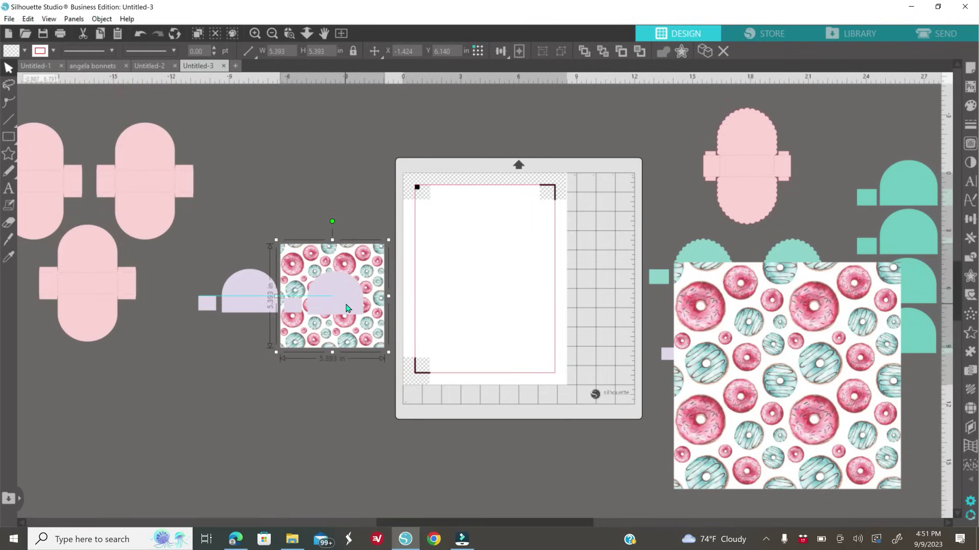
Step: Move the lavender panel that lies outside the donut pattern up and away from it
{"action": "left_click", "coordinate": [431, 349]}
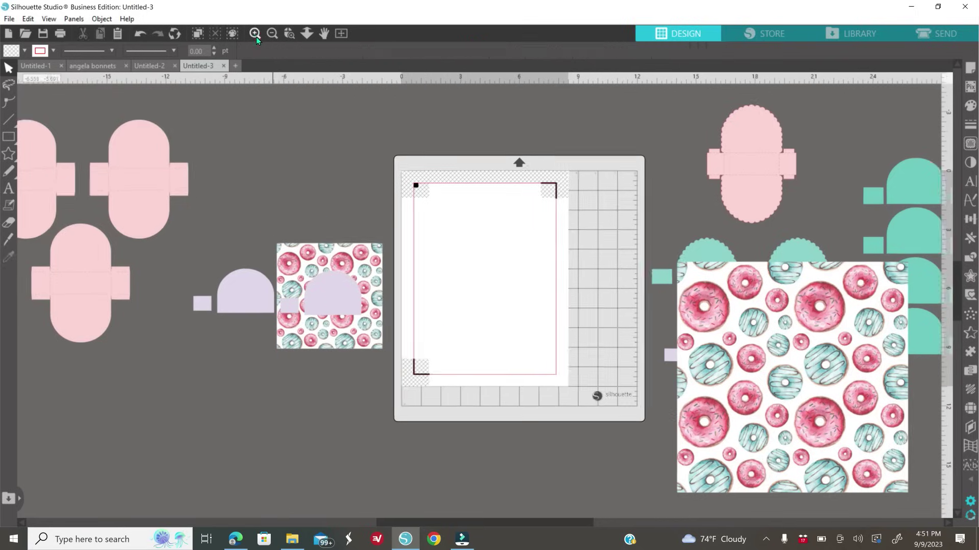
{"action": "left_click", "coordinate": [256, 36]}
{"action": "left_click", "coordinate": [238, 291]}
{"action": "left_click", "coordinate": [238, 291], "text": "shift"}
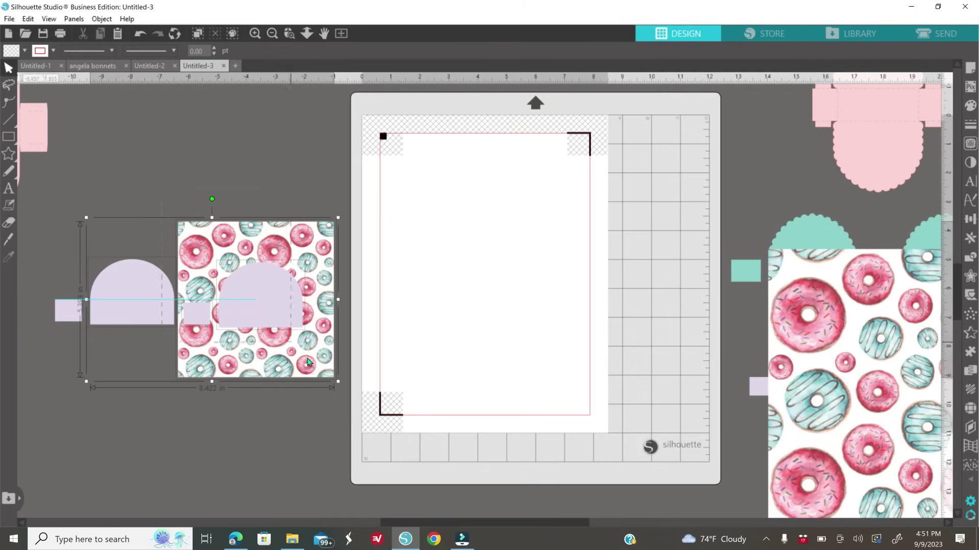
{"action": "left_click_drag", "start_coordinate": [122, 290], "coordinate": [56, 196]}
Step: Crop the small donut pattern to the shapes of the lavender panel and tab lying over it
{"action": "left_click", "coordinate": [275, 331]}
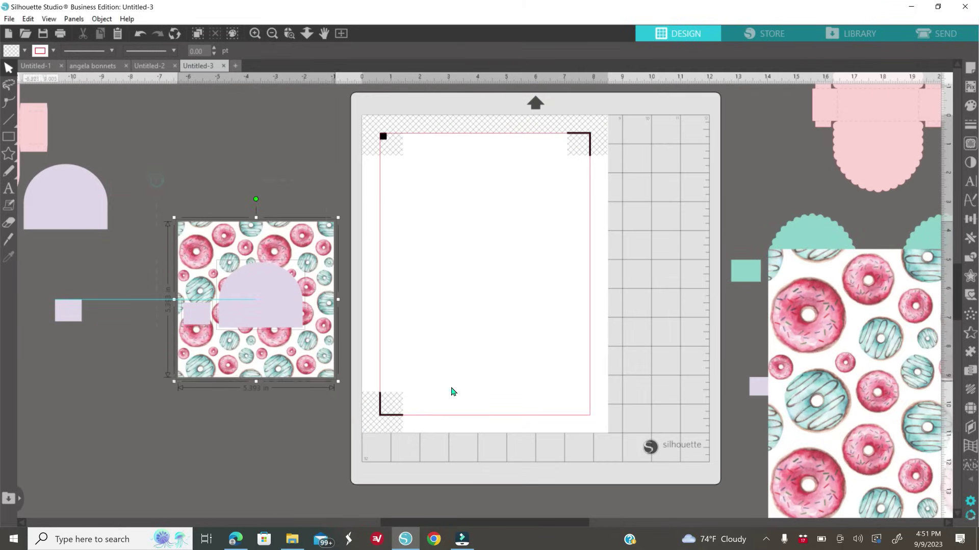
{"action": "left_click", "coordinate": [968, 258]}
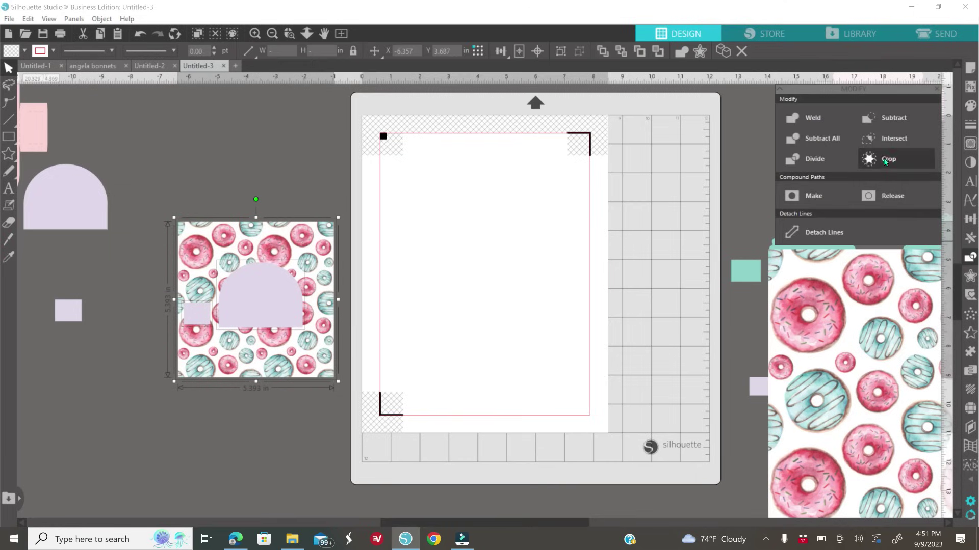
{"action": "left_click", "coordinate": [887, 161]}
{"action": "left_click", "coordinate": [402, 340]}
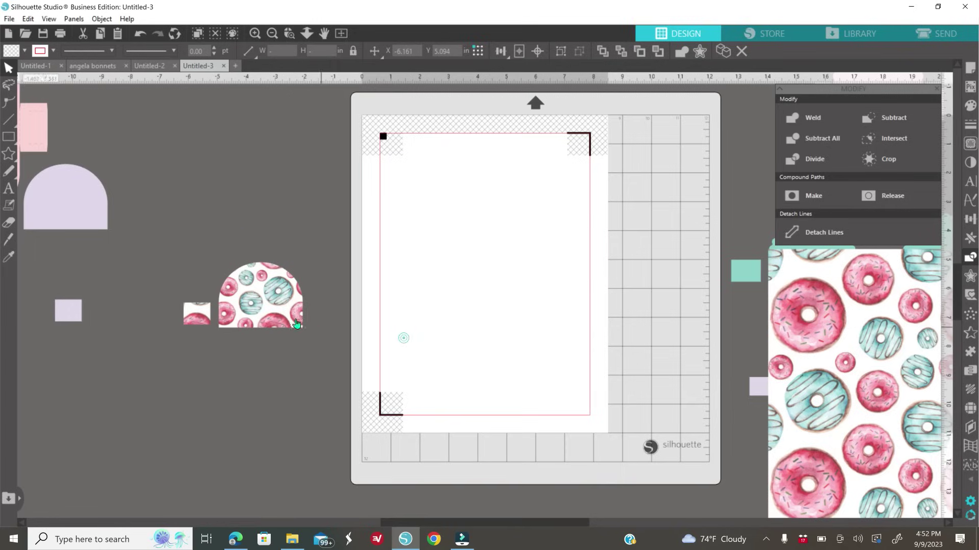
Step: Space the donut-patterned panel slightly away from its tab, and move both up in line with the remaining lavender panel
{"action": "left_click_drag", "start_coordinate": [305, 308], "coordinate": [315, 308]}
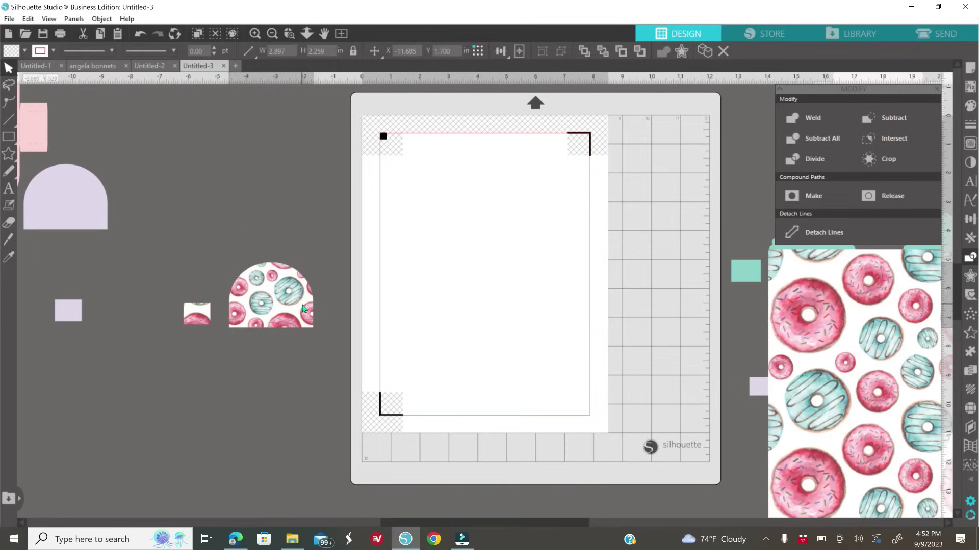
{"action": "left_click_drag", "start_coordinate": [193, 255], "coordinate": [321, 334]}
{"action": "left_click_drag", "start_coordinate": [276, 306], "coordinate": [281, 208]}
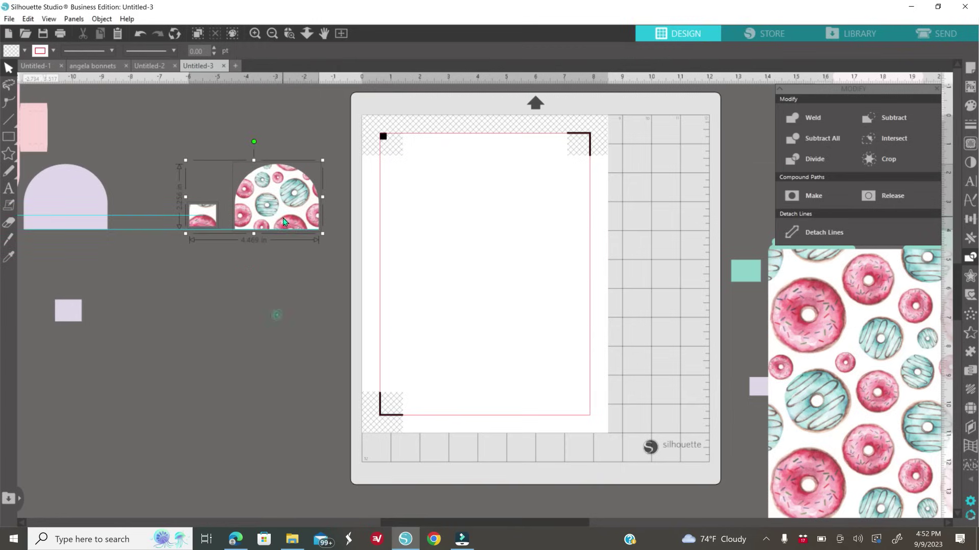
Step: Move the remaining lavender panel below the donut-patterned pieces and bring its lavender tab closer beside it
{"action": "left_click", "coordinate": [100, 270]}
{"action": "left_click_drag", "start_coordinate": [66, 221], "coordinate": [186, 306]}
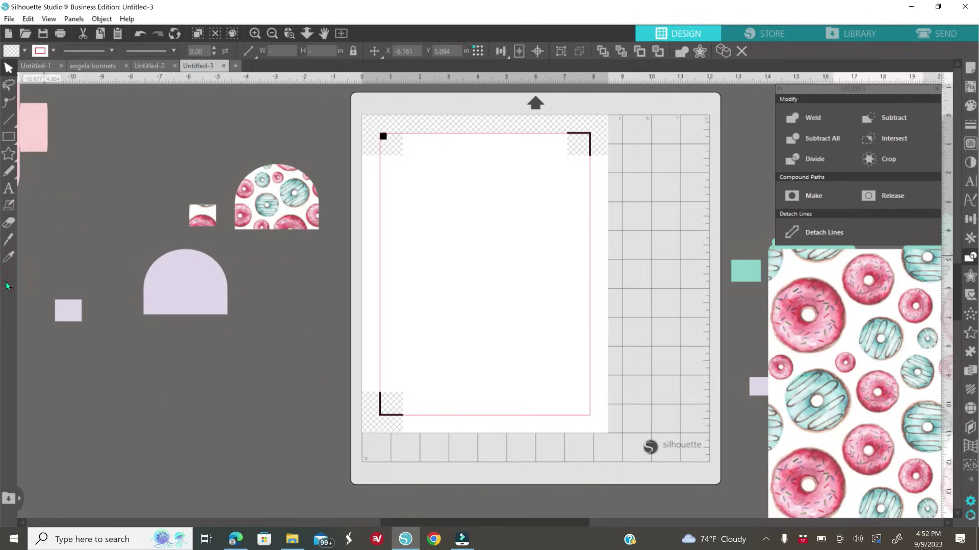
{"action": "left_click", "coordinate": [32, 268]}
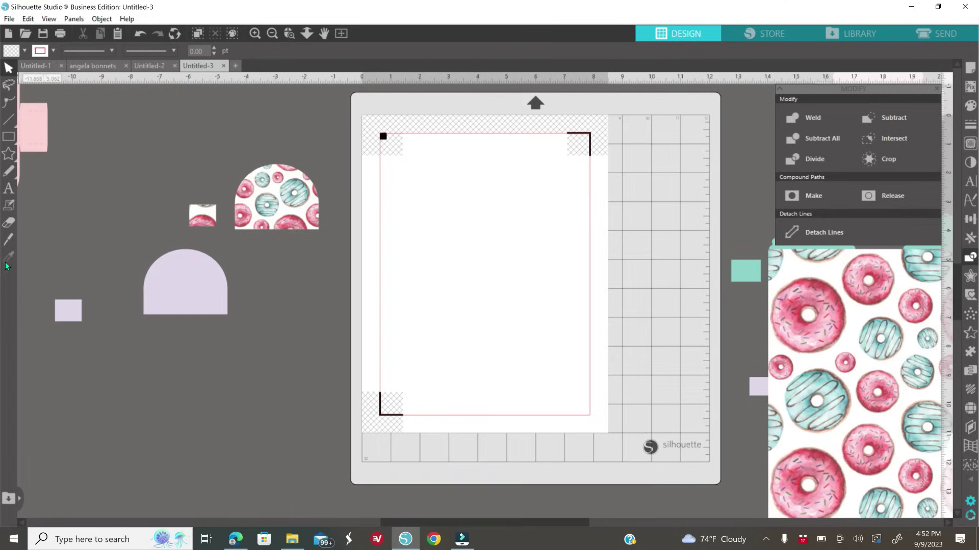
{"action": "left_click_drag", "start_coordinate": [186, 299], "coordinate": [189, 310]}
{"action": "left_click_drag", "start_coordinate": [71, 316], "coordinate": [109, 318]}
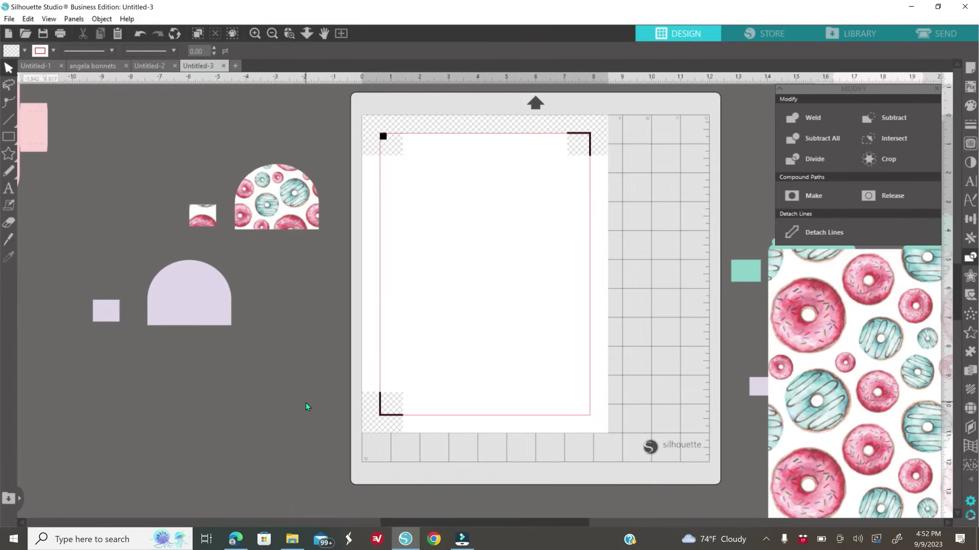
Step: Fill the lavender panel with the donut pattern sampled from the large pattern image beside the mat
{"action": "left_click", "coordinate": [169, 282]}
{"action": "left_click", "coordinate": [9, 258]}
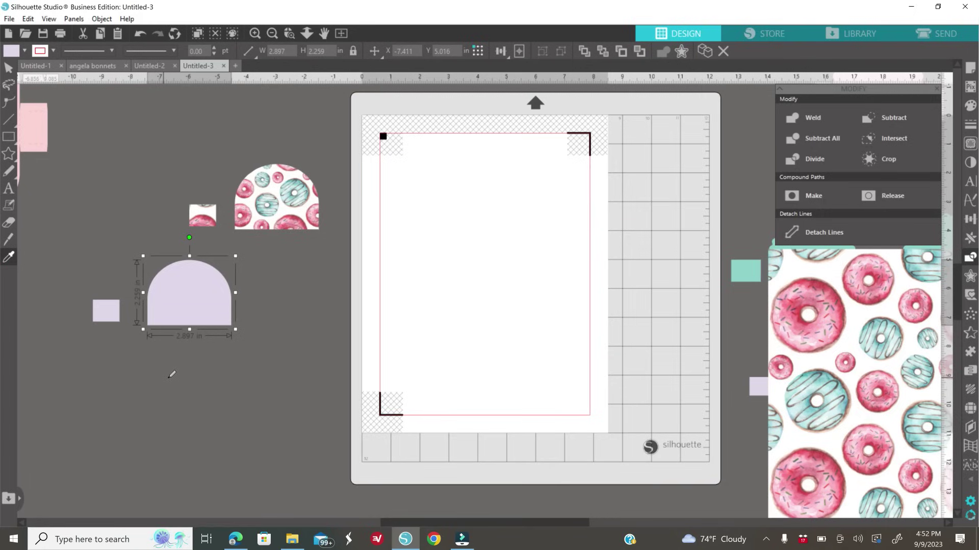
{"action": "left_click", "coordinate": [811, 314]}
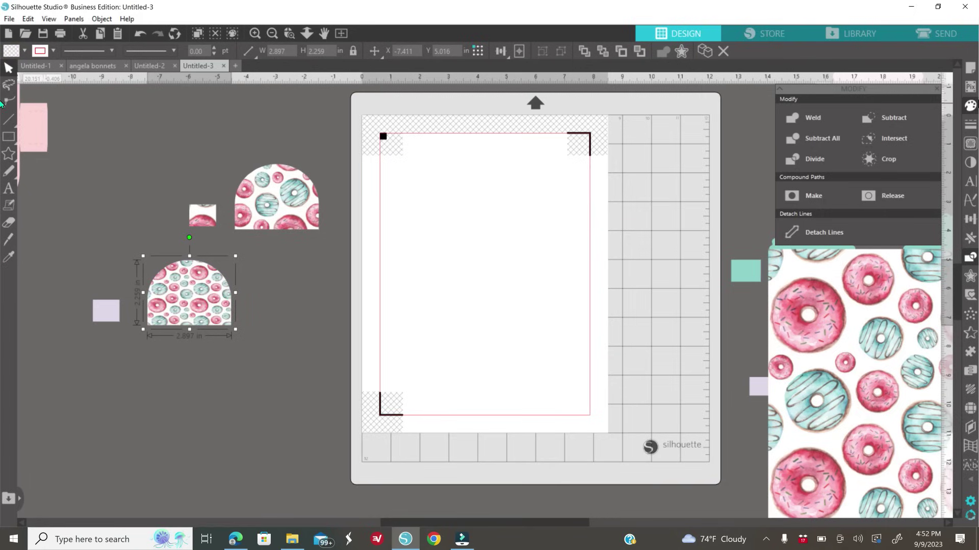
Step: Keep the aspect ratio of the lower panel's donut pattern fill and set its scale to 170%
{"action": "left_click", "coordinate": [976, 110]}
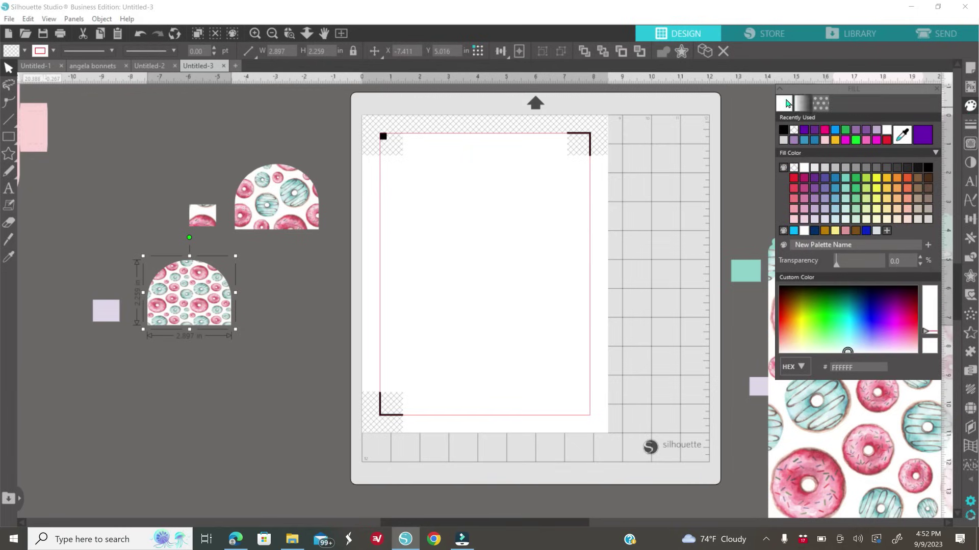
{"action": "left_click", "coordinate": [826, 107]}
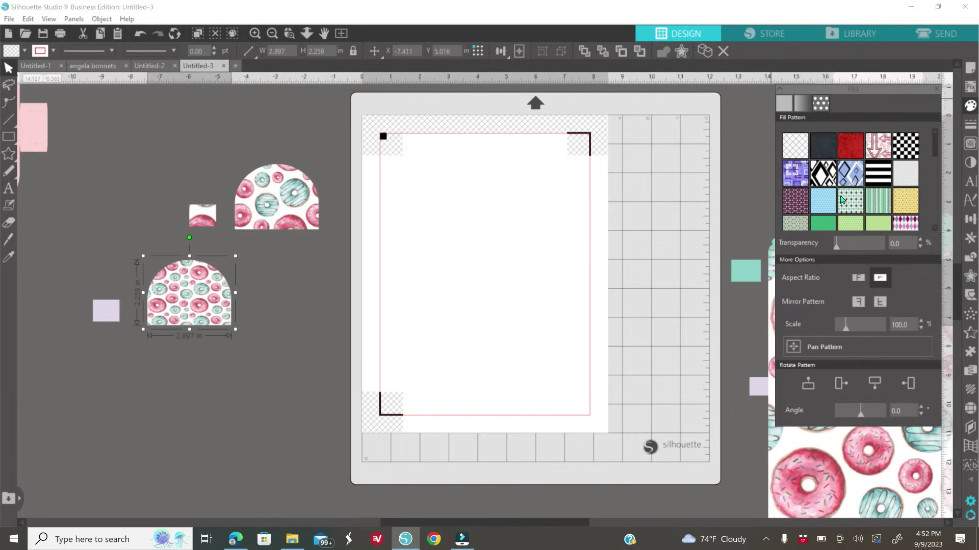
{"action": "left_click", "coordinate": [858, 278]}
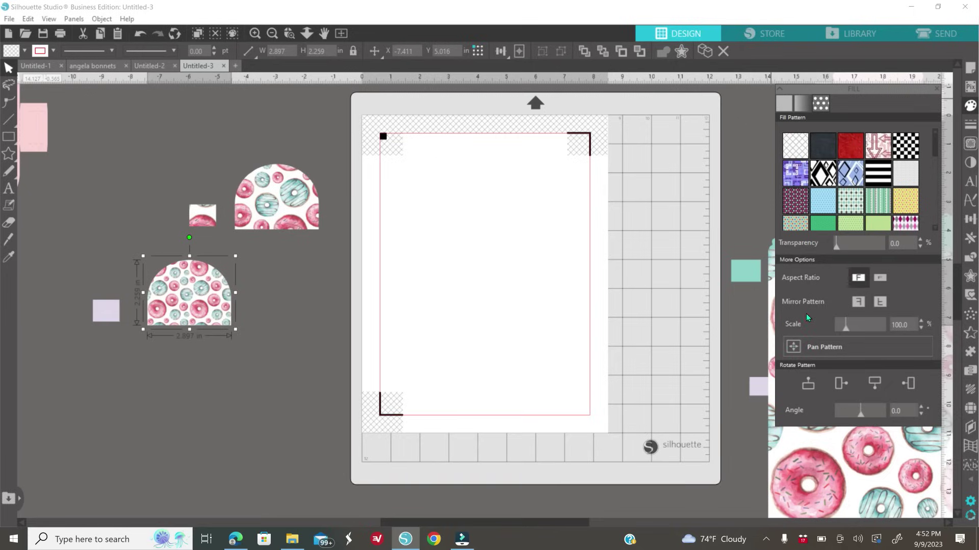
{"action": "left_click_drag", "start_coordinate": [846, 329], "coordinate": [852, 330]}
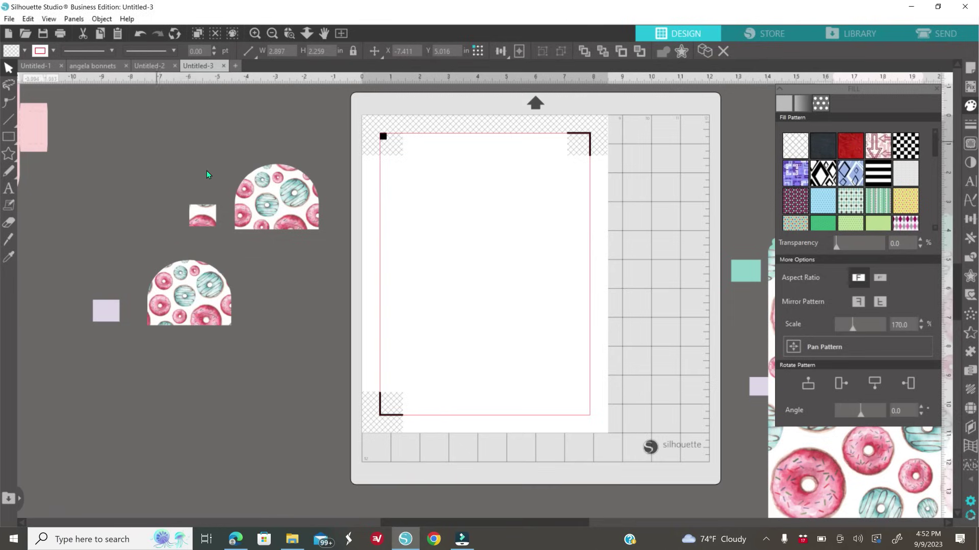
Step: Scale the donut pattern fill of the upper panel and its tab to 50%
{"action": "left_click_drag", "start_coordinate": [178, 153], "coordinate": [326, 237]}
{"action": "left_click_drag", "start_coordinate": [844, 329], "coordinate": [842, 331]}
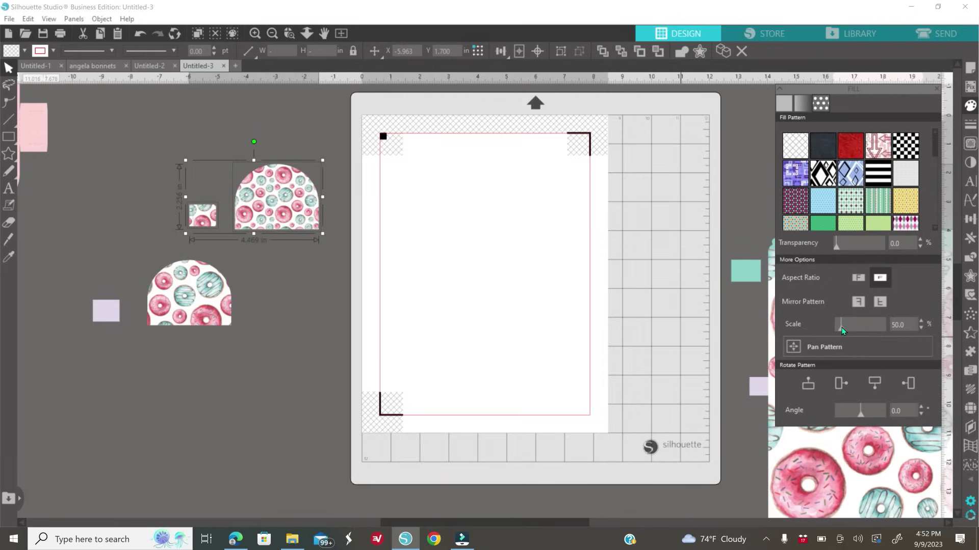
Step: Move the upper donut-patterned panel and tab down in line with the lower panel
{"action": "left_click", "coordinate": [490, 293]}
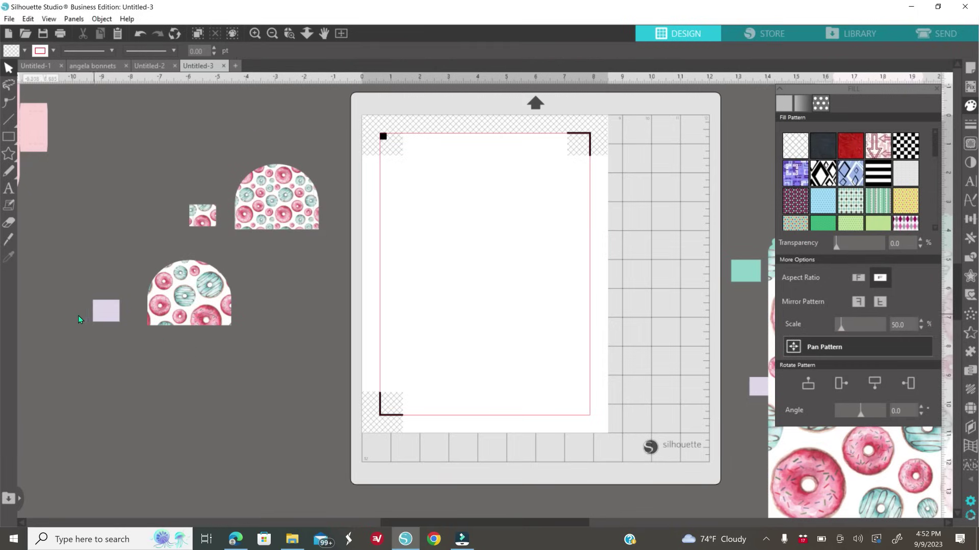
{"action": "left_click", "coordinate": [105, 311]}
{"action": "left_click_drag", "start_coordinate": [247, 184], "coordinate": [303, 280]}
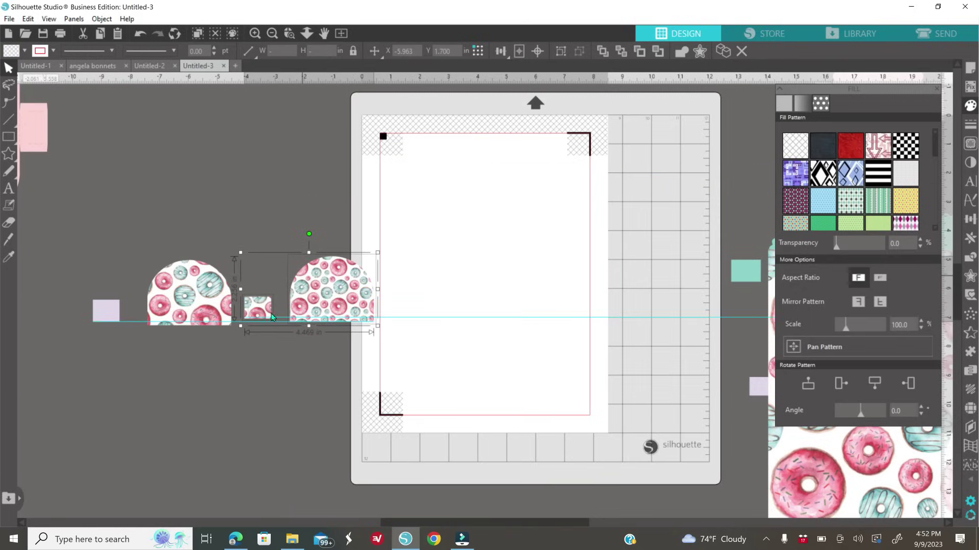
Step: Copy the 170% donut pattern fill from the neighbouring panel onto the panel that was just moved down
{"action": "left_click", "coordinate": [329, 321]}
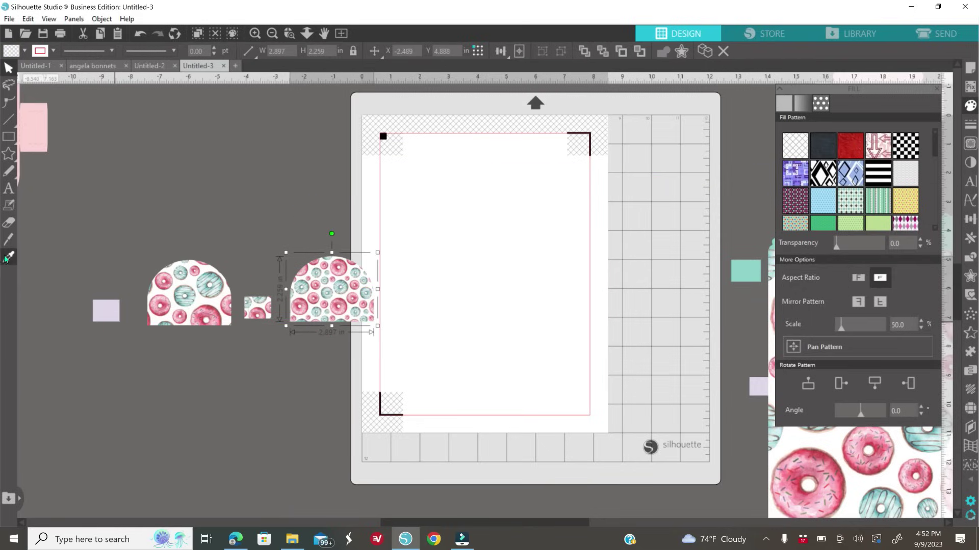
{"action": "left_click", "coordinate": [201, 317]}
{"action": "left_click", "coordinate": [235, 373]}
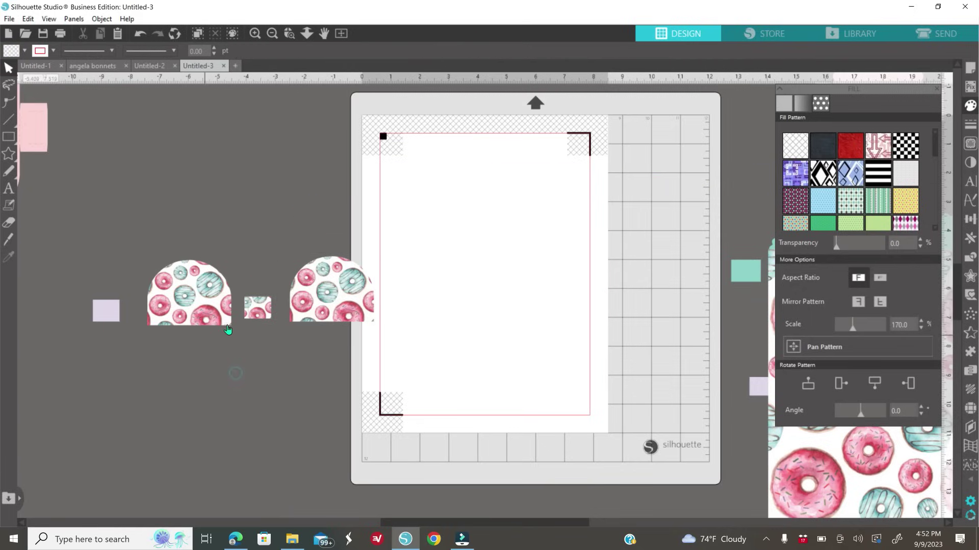
Step: Try to fill the lavender tab with the donut pattern sampled from the other tab
{"action": "left_click", "coordinate": [106, 317]}
{"action": "left_click", "coordinate": [9, 257]}
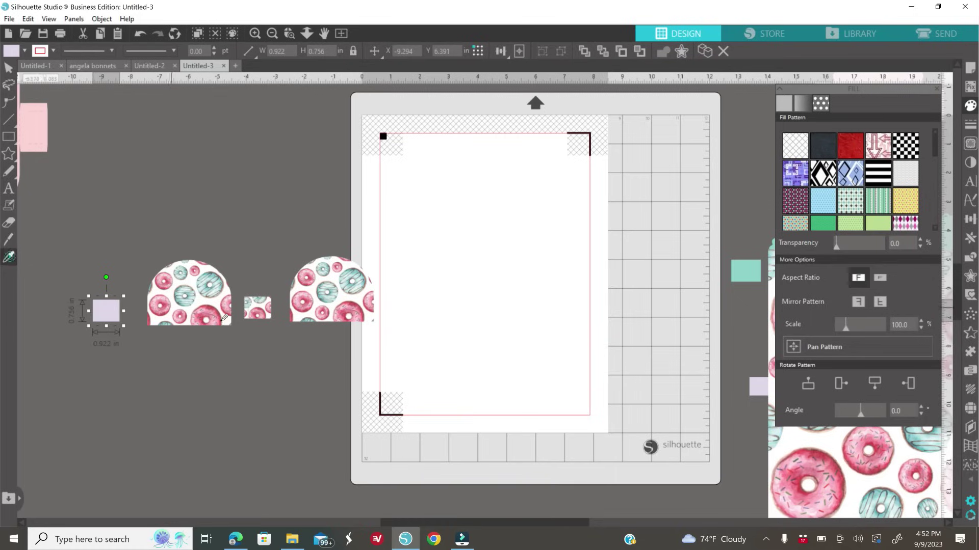
{"action": "left_click", "coordinate": [258, 316]}
{"action": "left_click", "coordinate": [269, 374]}
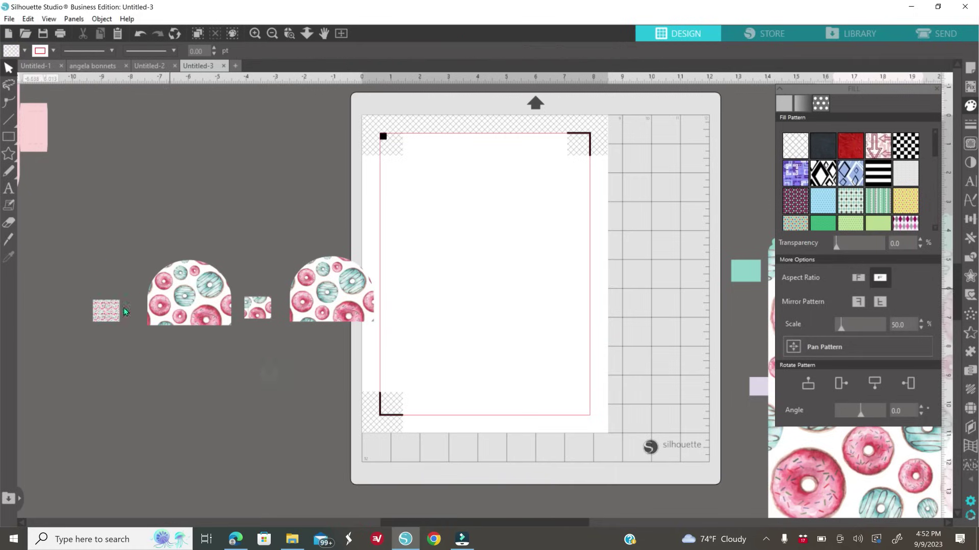
Step: Replace the finely patterned tab with a copy of the other donut-patterned tab, placed beside the first panel
{"action": "left_click_drag", "start_coordinate": [79, 249], "coordinate": [93, 320]}
{"action": "right_click", "coordinate": [255, 377]}
{"action": "left_click", "coordinate": [300, 175]}
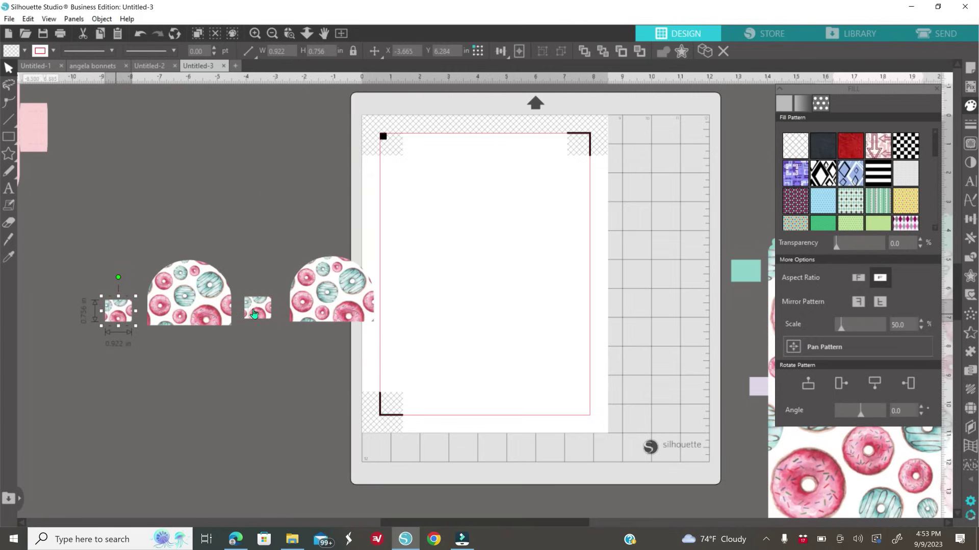
Step: Move both donut-patterned panel and tab pairs up and clear of the mat, lined up in one row
{"action": "left_click_drag", "start_coordinate": [79, 253], "coordinate": [244, 323]}
{"action": "left_click_drag", "start_coordinate": [189, 300], "coordinate": [159, 245]}
{"action": "left_click_drag", "start_coordinate": [241, 252], "coordinate": [380, 326]}
{"action": "left_click_drag", "start_coordinate": [317, 310], "coordinate": [280, 260]}
{"action": "left_click", "coordinate": [283, 306]}
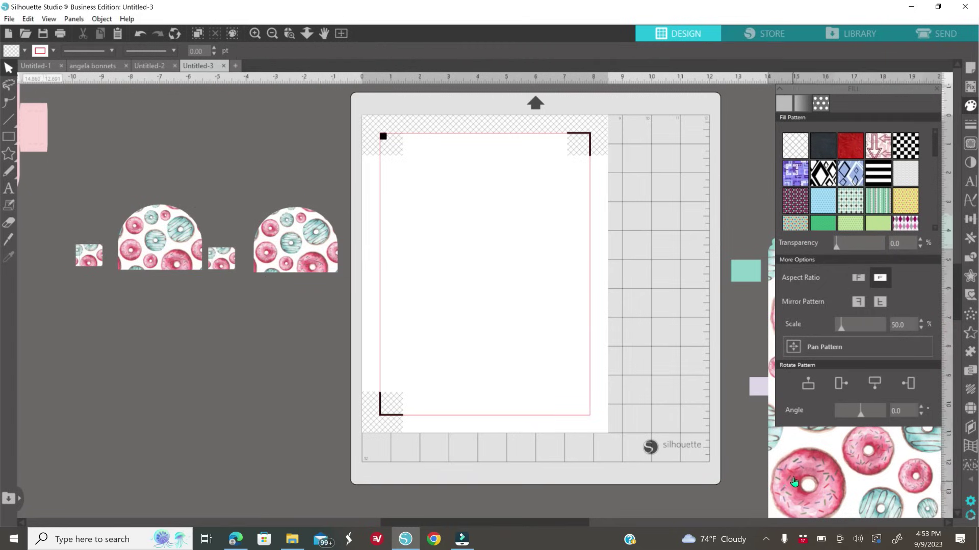
Step: Switch to File Explorer, open the Files folder inside little girls, and bring the PNG 1 image into the Silhouette design
{"action": "left_click", "coordinate": [235, 539]}
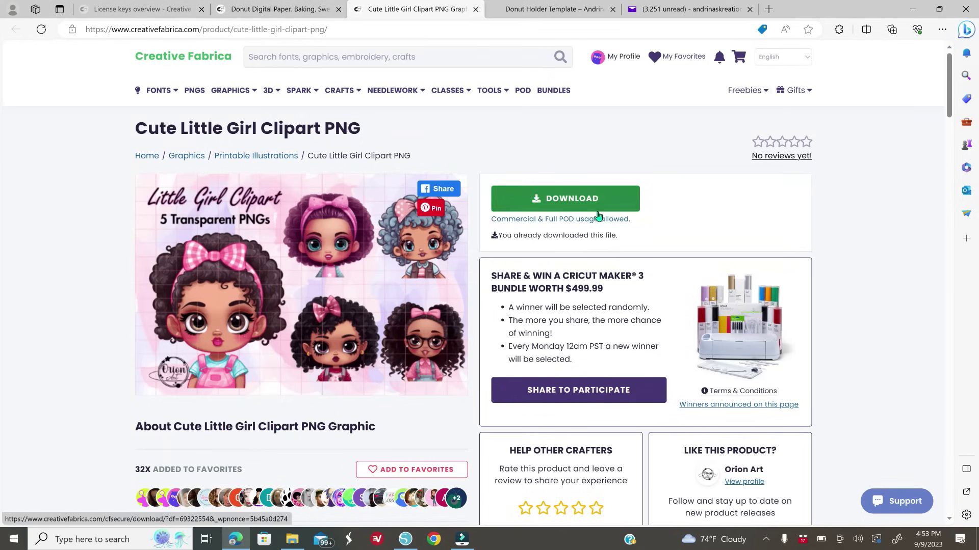
{"action": "left_click", "coordinate": [294, 540]}
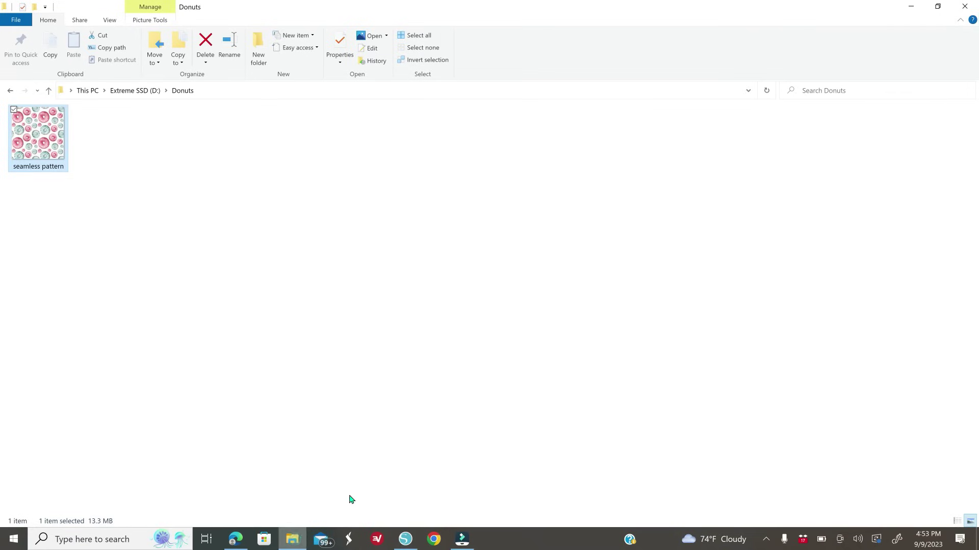
{"action": "left_click", "coordinate": [88, 91]}
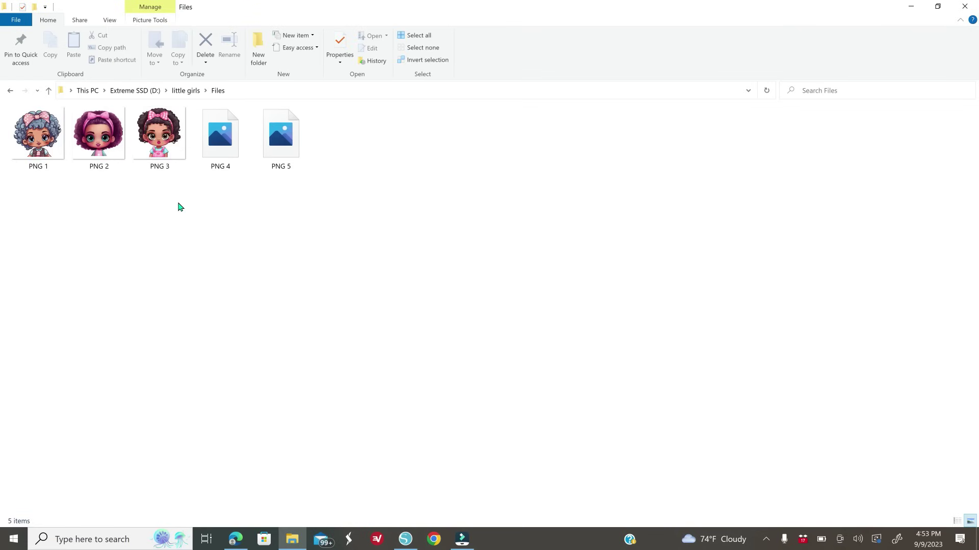
{"action": "left_click", "coordinate": [47, 141]}
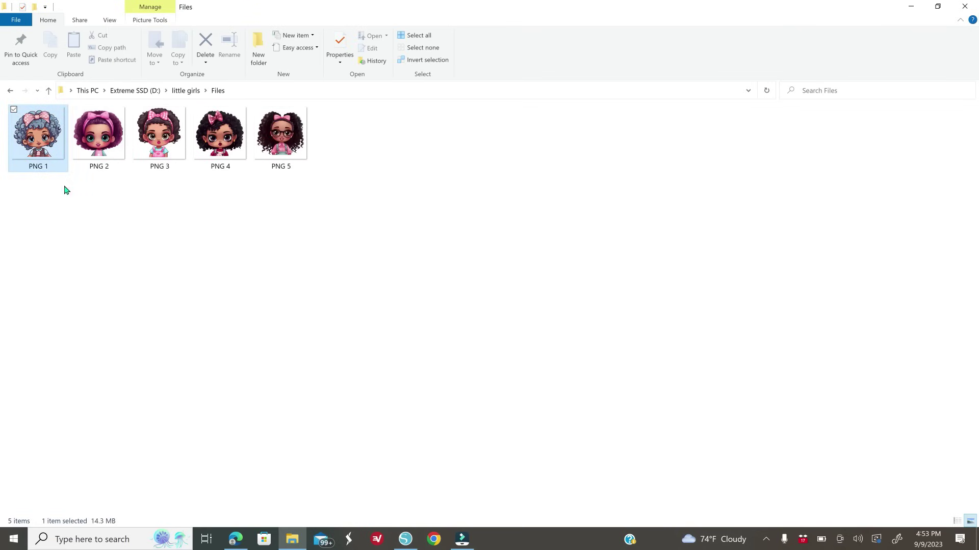
{"action": "left_click_drag", "start_coordinate": [45, 134], "coordinate": [413, 382]}
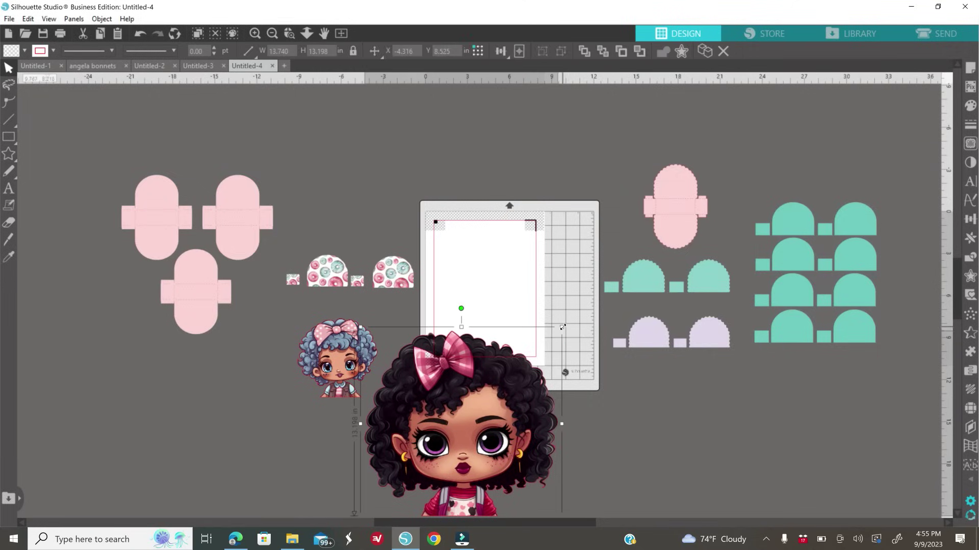
Step: Shrink the dark-haired girl image to about 4 in wide and place it beside the blue-haired girl
{"action": "left_click_drag", "start_coordinate": [561, 329], "coordinate": [469, 478]}
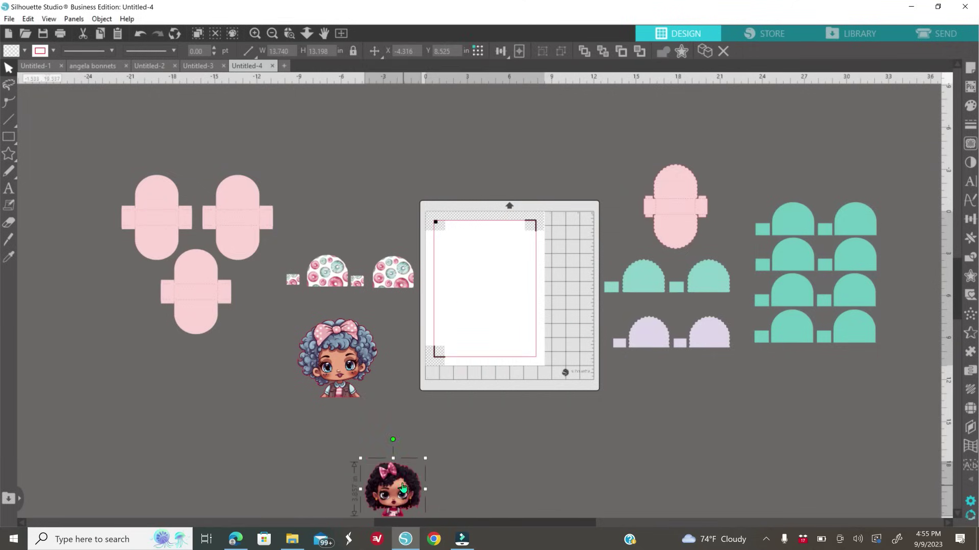
{"action": "left_click", "coordinate": [255, 33]}
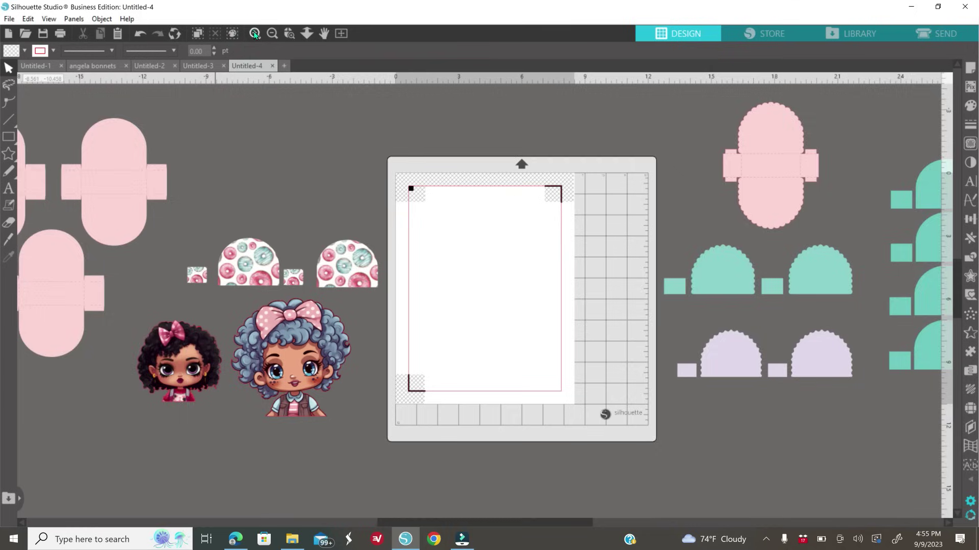
{"action": "left_click_drag", "start_coordinate": [465, 521], "coordinate": [408, 522]}
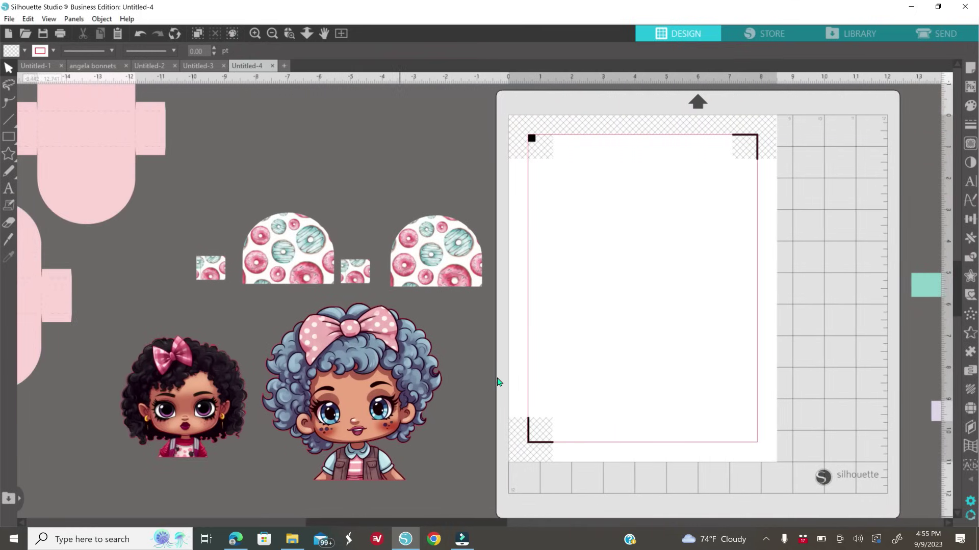
{"action": "scroll", "coordinate": [516, 363], "scroll_direction": "down", "scroll_amount": 2}
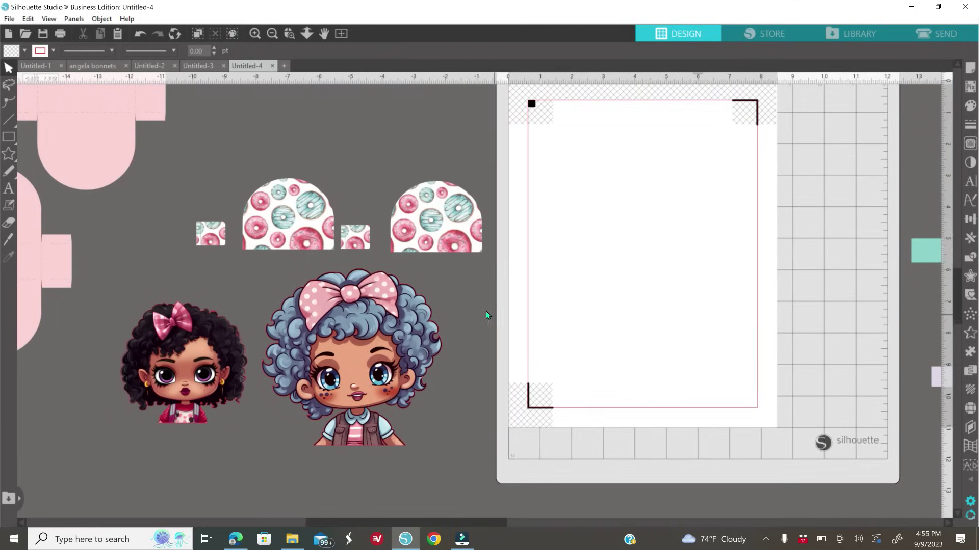
Step: Add a 0.05 in offset with rounded corners around the blue-haired girl and fill it with orange-yellow FDBA1B
{"action": "left_click", "coordinate": [380, 335]}
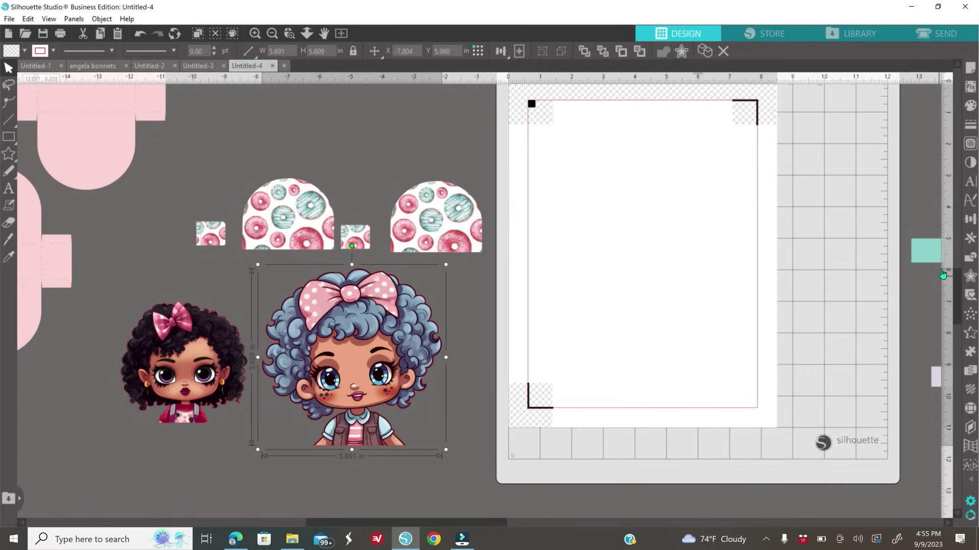
{"action": "left_click", "coordinate": [970, 276]}
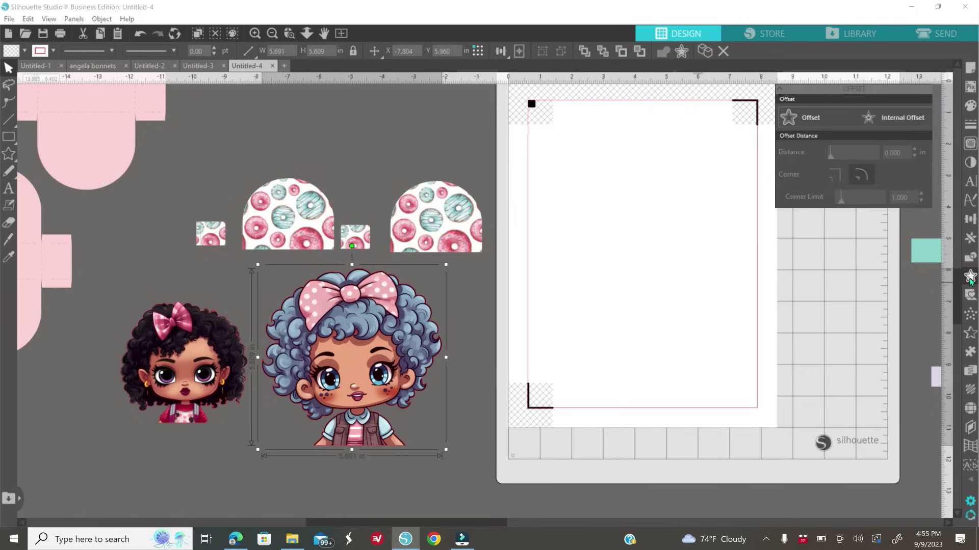
{"action": "left_click", "coordinate": [815, 118]}
{"action": "left_click", "coordinate": [866, 174]}
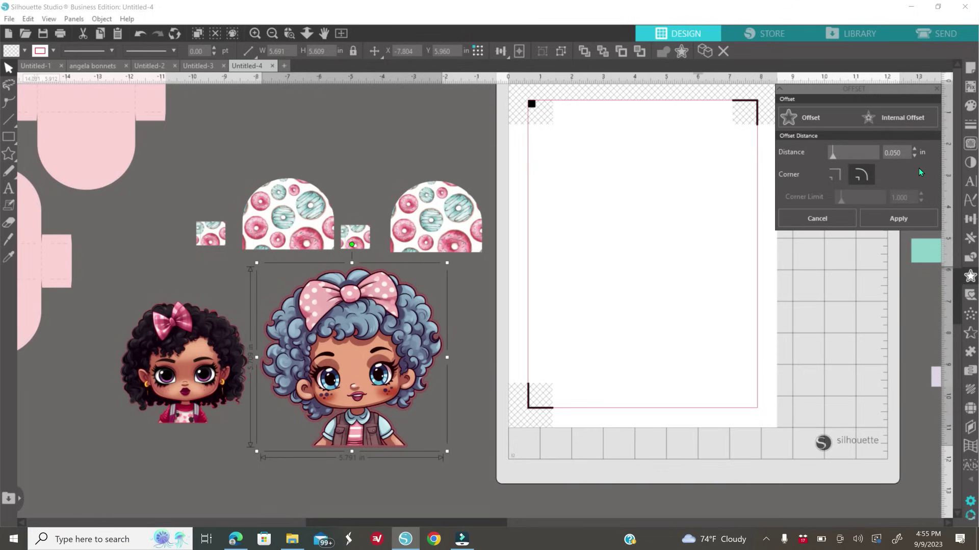
{"action": "left_click", "coordinate": [969, 105]}
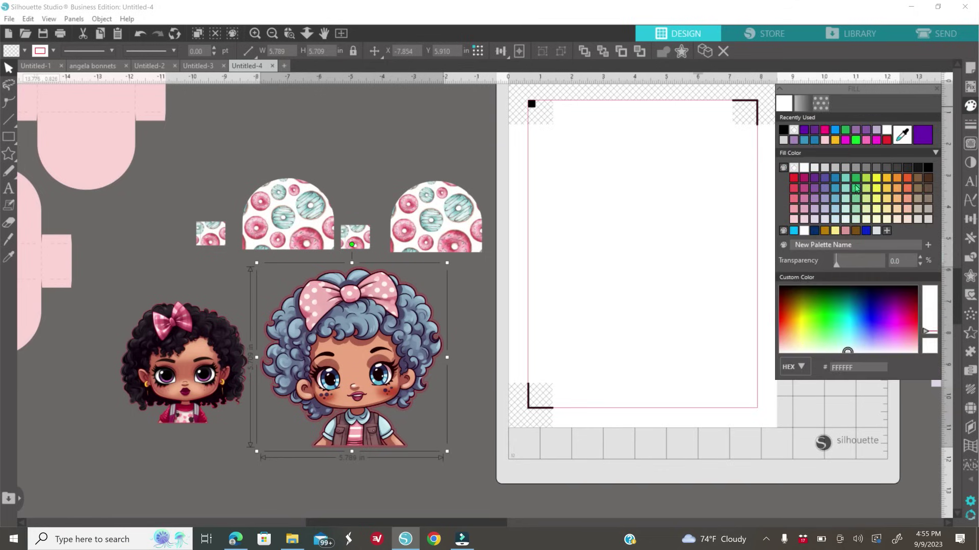
{"action": "left_click", "coordinate": [888, 181]}
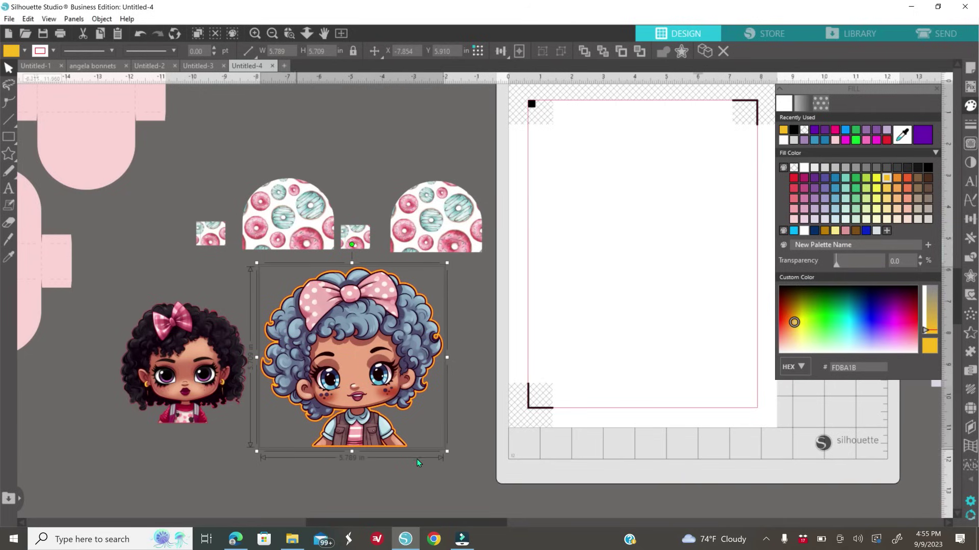
Step: Shrink the blue-haired girl together with her offset and place them below the donut-patterned panels, near the mat
{"action": "left_click", "coordinate": [445, 448]}
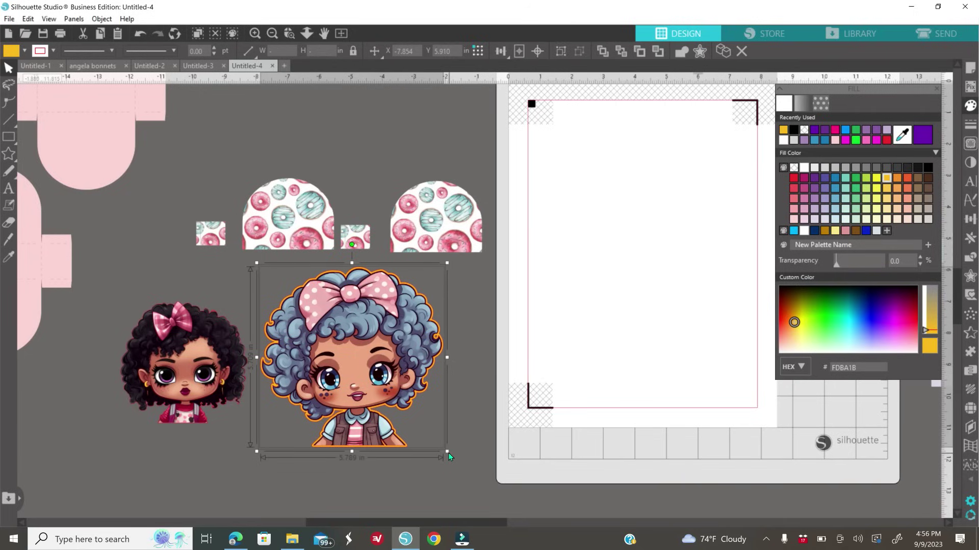
{"action": "left_click_drag", "start_coordinate": [448, 455], "coordinate": [350, 340]}
{"action": "left_click_drag", "start_coordinate": [299, 302], "coordinate": [406, 362]}
{"action": "left_click", "coordinate": [369, 433]}
Step: Add an offset around the dark-haired girl and fill it with light gray BFBFBF
{"action": "left_click", "coordinate": [242, 351]}
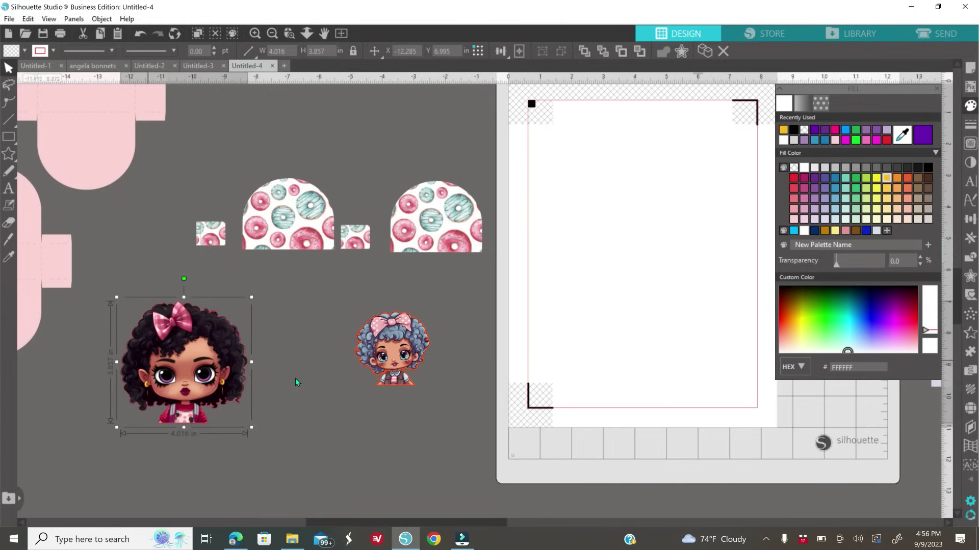
{"action": "left_click", "coordinate": [970, 276]}
{"action": "left_click", "coordinate": [816, 116]}
{"action": "left_click", "coordinate": [971, 107]}
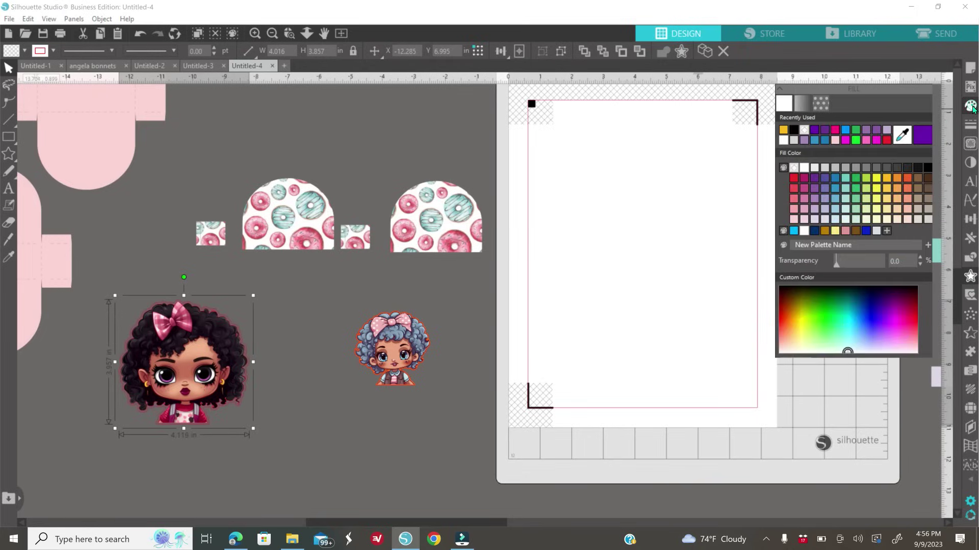
{"action": "left_click", "coordinate": [835, 166]}
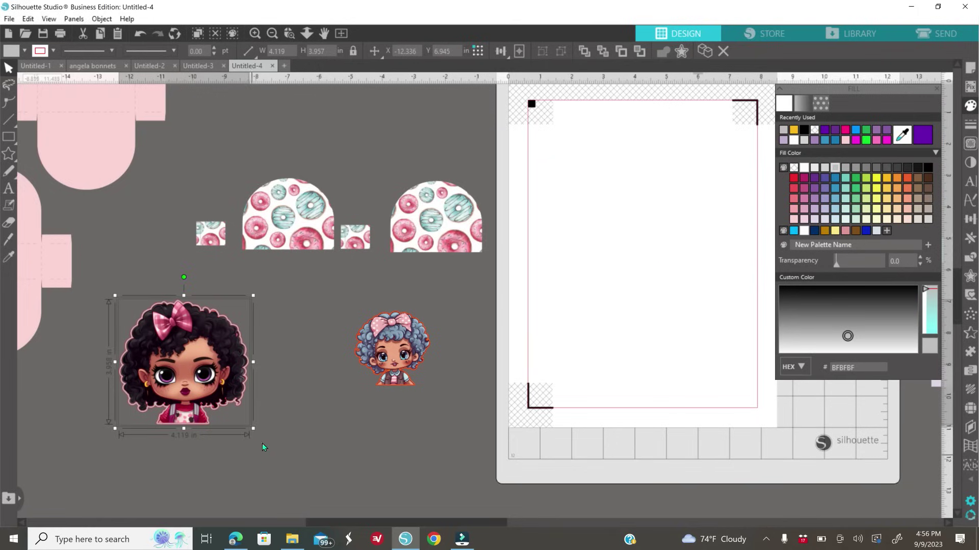
Step: Shrink the dark-haired girl with her offset to about 2.46 in wide and place them below the donut-patterned panels
{"action": "left_click_drag", "start_coordinate": [253, 428], "coordinate": [327, 249]}
{"action": "left_click_drag", "start_coordinate": [296, 219], "coordinate": [278, 307]}
Step: Separate both girls from their gray and orange-yellow offsets, laying the four pieces side by side below the donut panels
{"action": "left_click", "coordinate": [272, 34]}
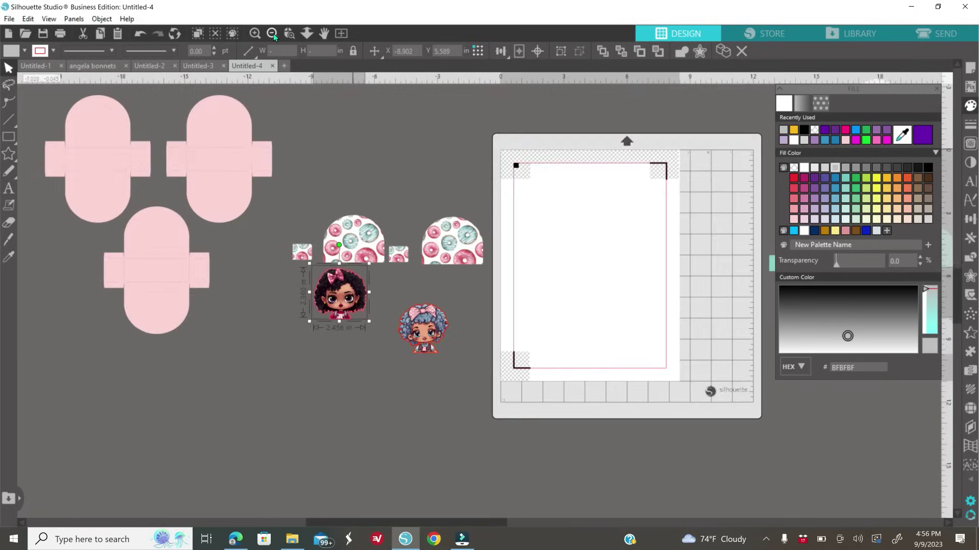
{"action": "left_click", "coordinate": [273, 34]}
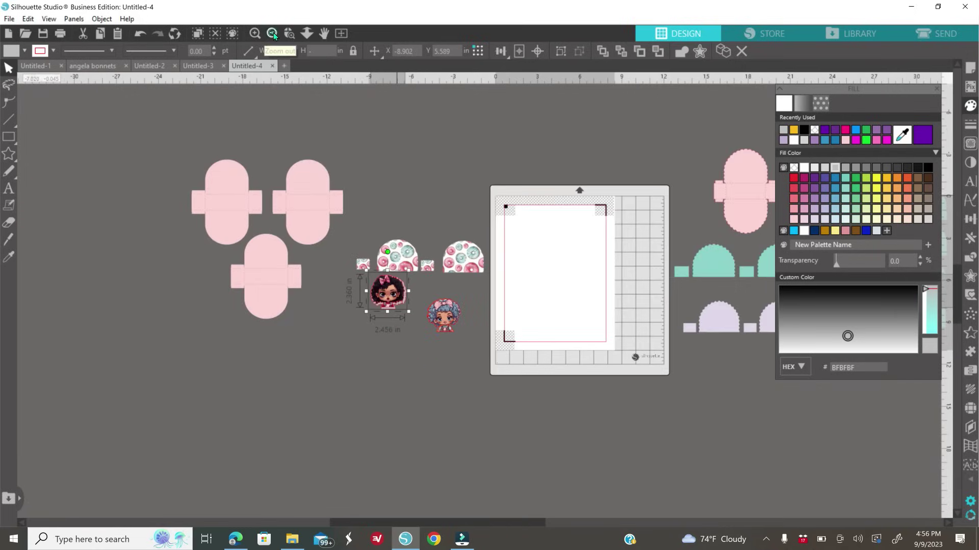
{"action": "left_click", "coordinate": [937, 89]}
{"action": "left_click_drag", "start_coordinate": [416, 523], "coordinate": [497, 523]}
{"action": "left_click_drag", "start_coordinate": [212, 293], "coordinate": [185, 327]}
{"action": "left_click", "coordinate": [280, 396]}
{"action": "left_click_drag", "start_coordinate": [272, 325], "coordinate": [297, 361]}
{"action": "left_click", "coordinate": [296, 397]}
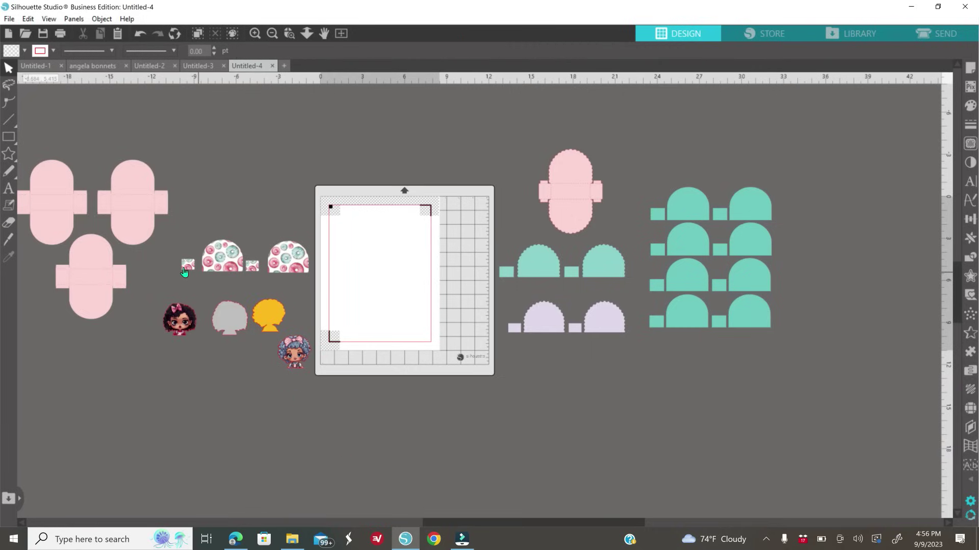
Step: Move the row of plain-arched donut panels and small tabs onto the page on the mat
{"action": "left_click", "coordinate": [255, 268]}
{"action": "left_click_drag", "start_coordinate": [257, 269], "coordinate": [413, 245]}
{"action": "left_click", "coordinate": [380, 53]}
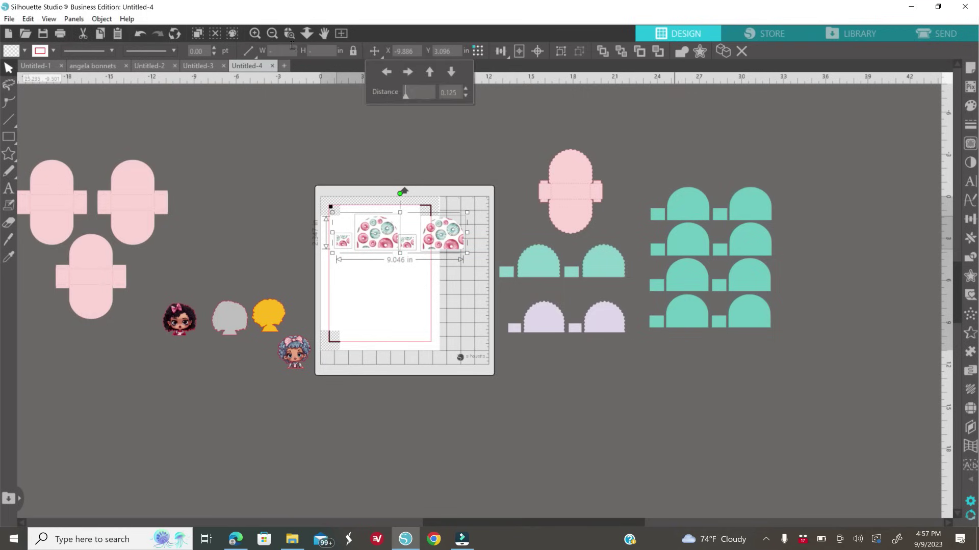
{"action": "left_click", "coordinate": [260, 37]}
{"action": "left_click", "coordinate": [332, 325]}
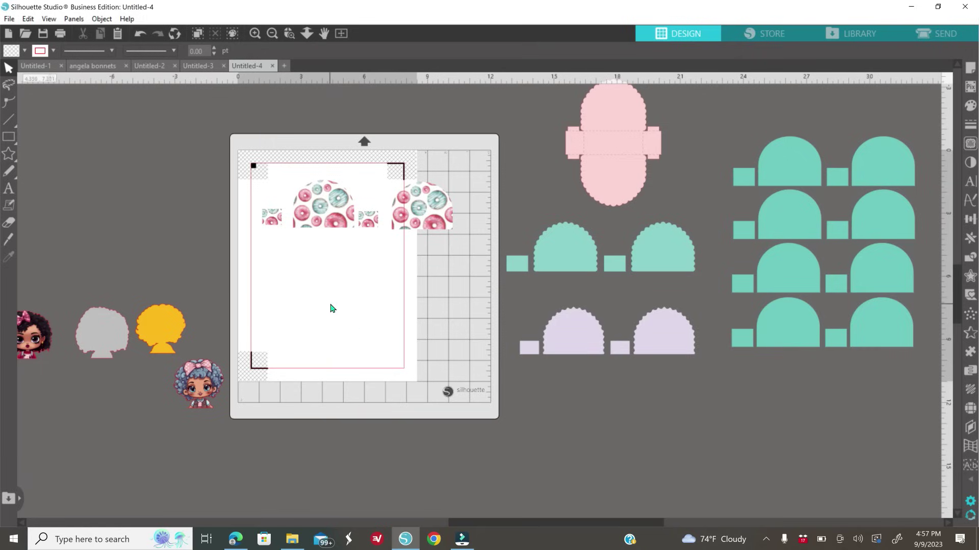
Step: Set the donut panels' line color to black 000000 and their line thickness to 0.00 pt
{"action": "left_click", "coordinate": [283, 210]}
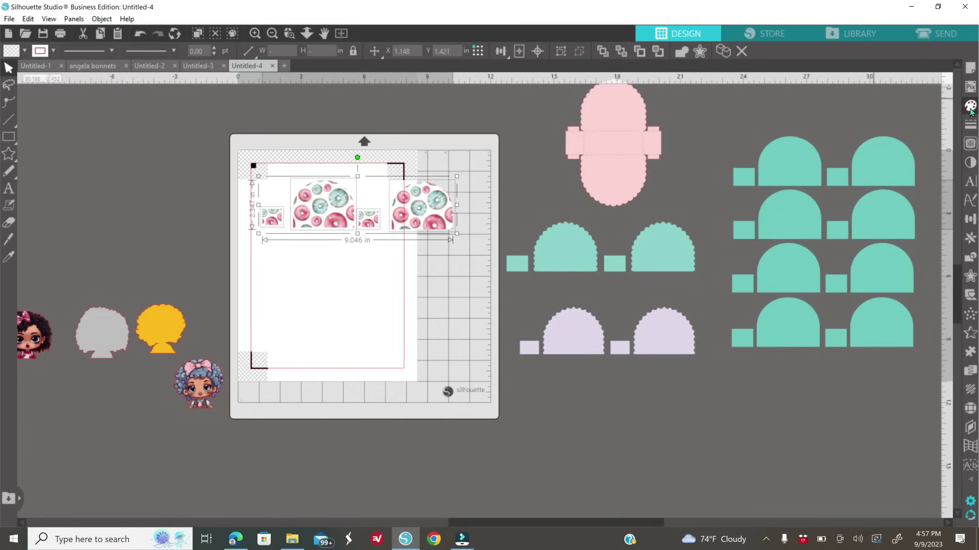
{"action": "left_click", "coordinate": [970, 124]}
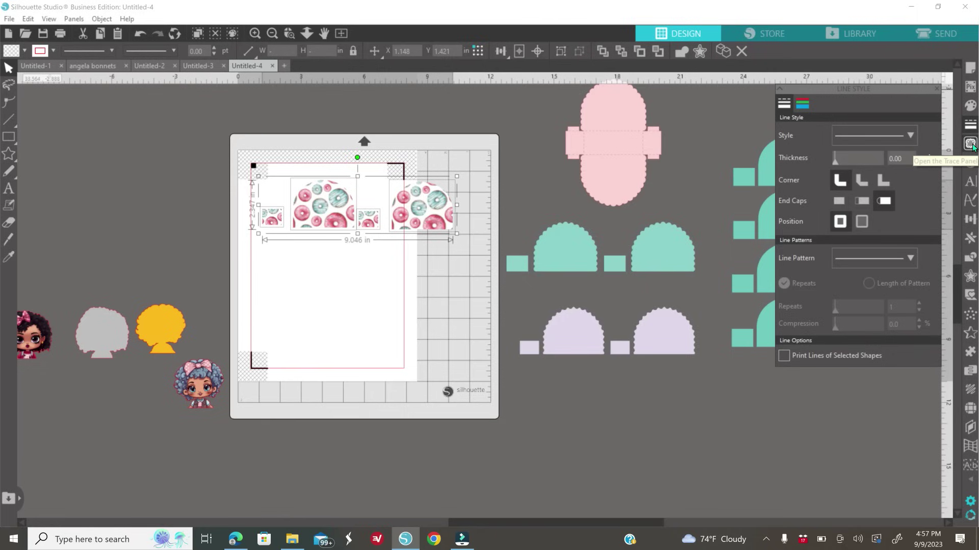
{"action": "left_click", "coordinate": [803, 104]}
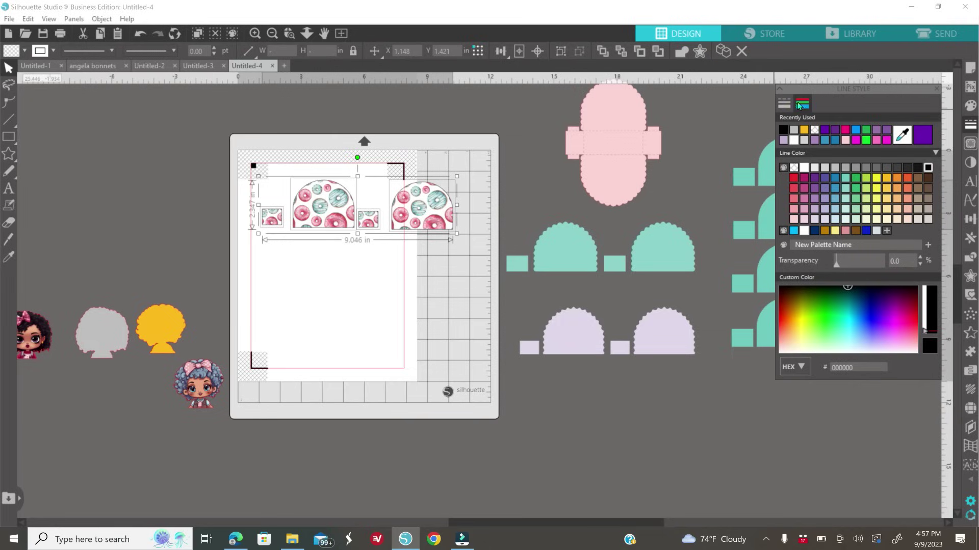
{"action": "left_click", "coordinate": [784, 105]}
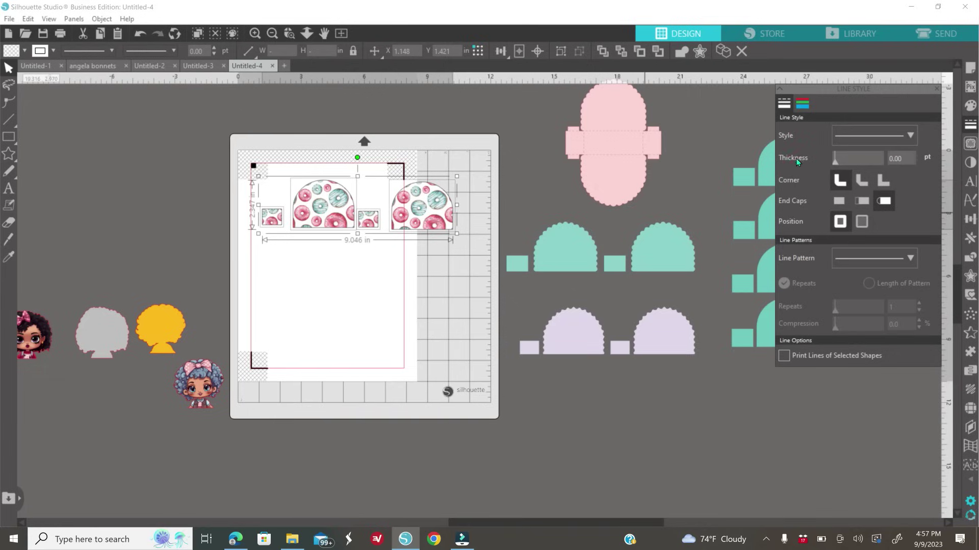
{"action": "left_click_drag", "start_coordinate": [836, 164], "coordinate": [830, 163]}
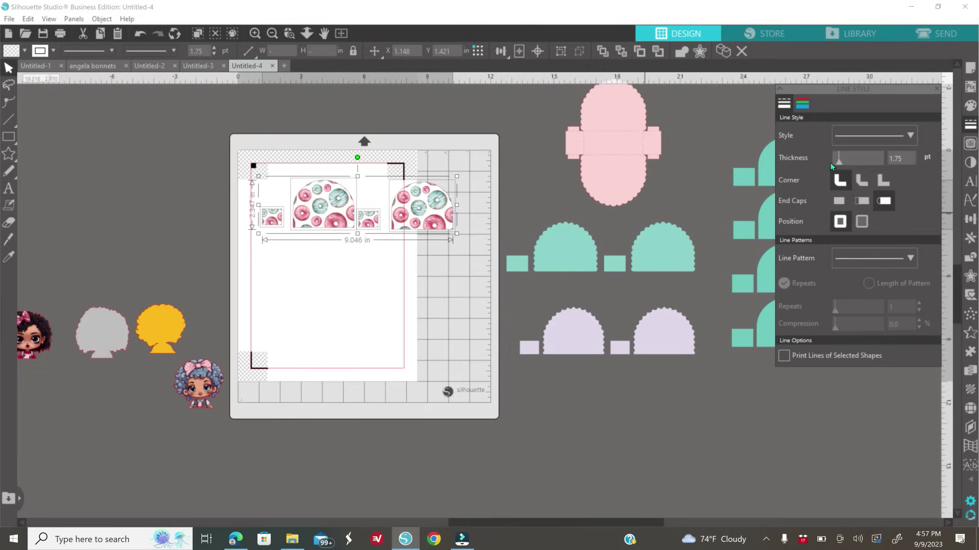
{"action": "left_click", "coordinate": [346, 315]}
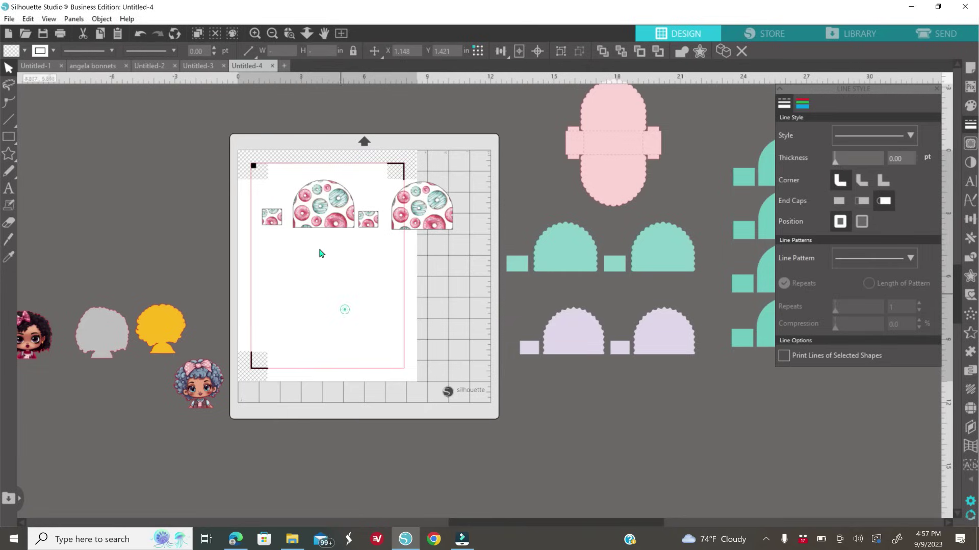
Step: Shift the donut panels and tabs up and closer together near the page's upper edge
{"action": "left_click_drag", "start_coordinate": [314, 216], "coordinate": [262, 212]}
{"action": "left_click_drag", "start_coordinate": [362, 223], "coordinate": [356, 214]}
{"action": "left_click_drag", "start_coordinate": [416, 207], "coordinate": [392, 198]}
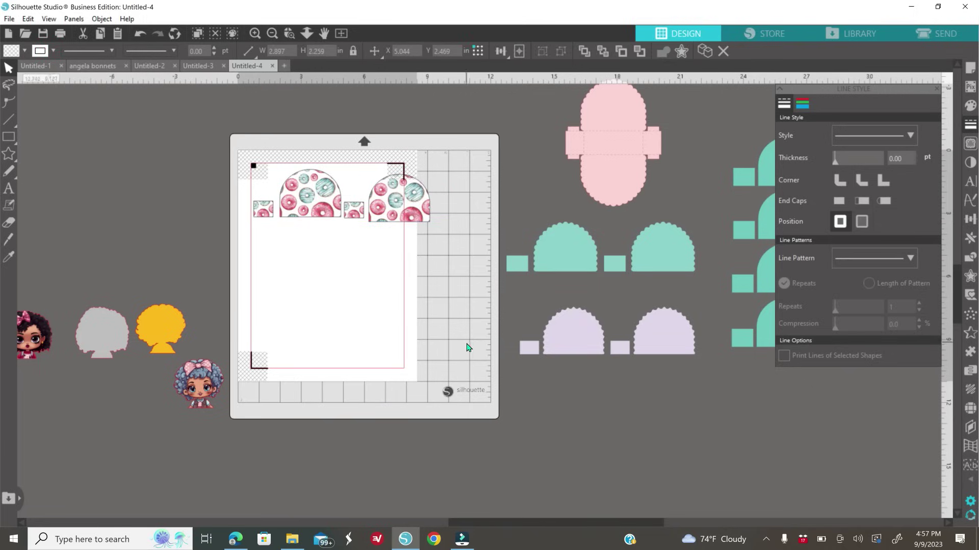
Step: Copy the donut pattern and black outline from a finished panel onto the lavender scalloped panels using the eyedropper
{"action": "left_click", "coordinate": [593, 344]}
{"action": "left_click", "coordinate": [9, 258]}
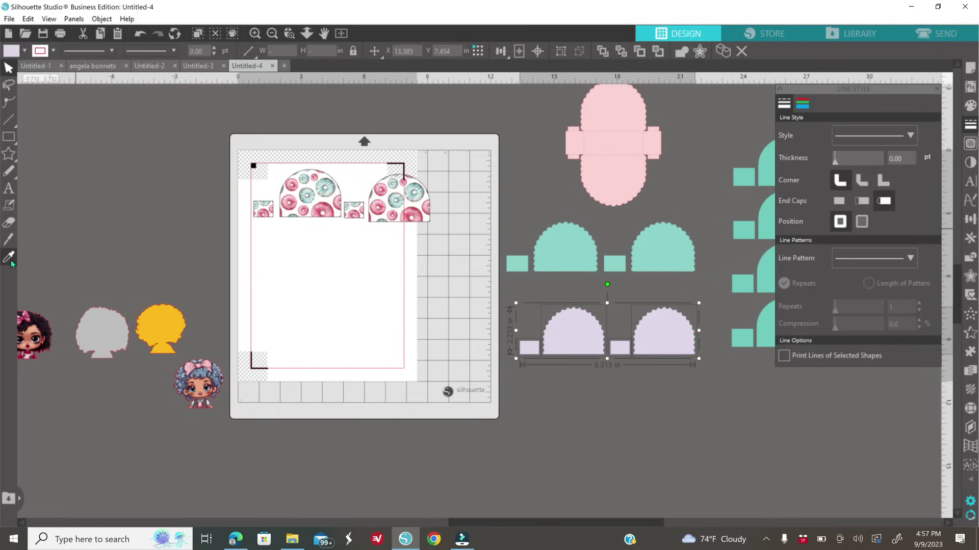
{"action": "left_click", "coordinate": [310, 212]}
Step: Move the donut-patterned scalloped panels onto the page and set the second one lower so it fits
{"action": "left_click_drag", "start_coordinate": [577, 349], "coordinate": [263, 233]}
{"action": "left_click", "coordinate": [357, 329]}
{"action": "left_click_drag", "start_coordinate": [344, 276], "coordinate": [356, 306]}
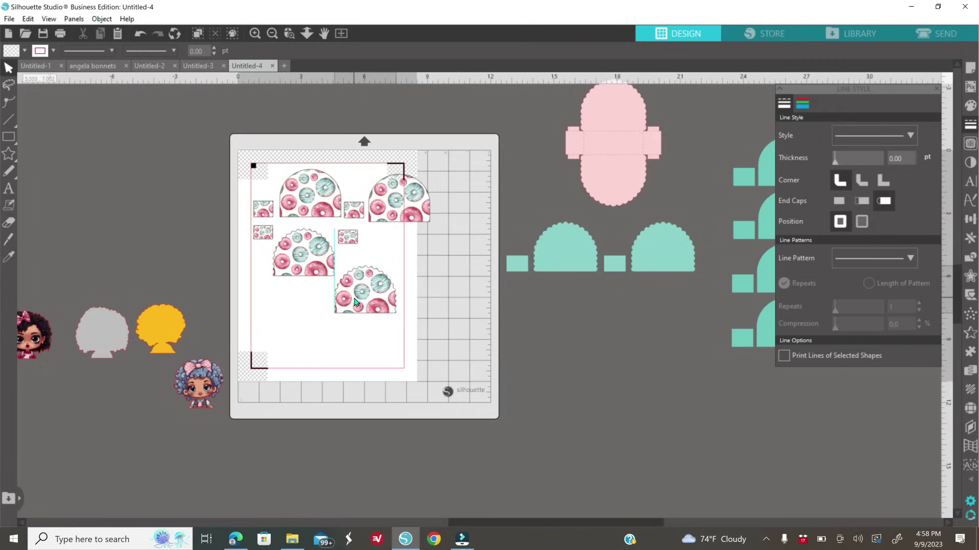
Step: Place both girls on the lower page without their offsets and arrange all pieces inside the cut border
{"action": "left_click_drag", "start_coordinate": [208, 390], "coordinate": [288, 312]}
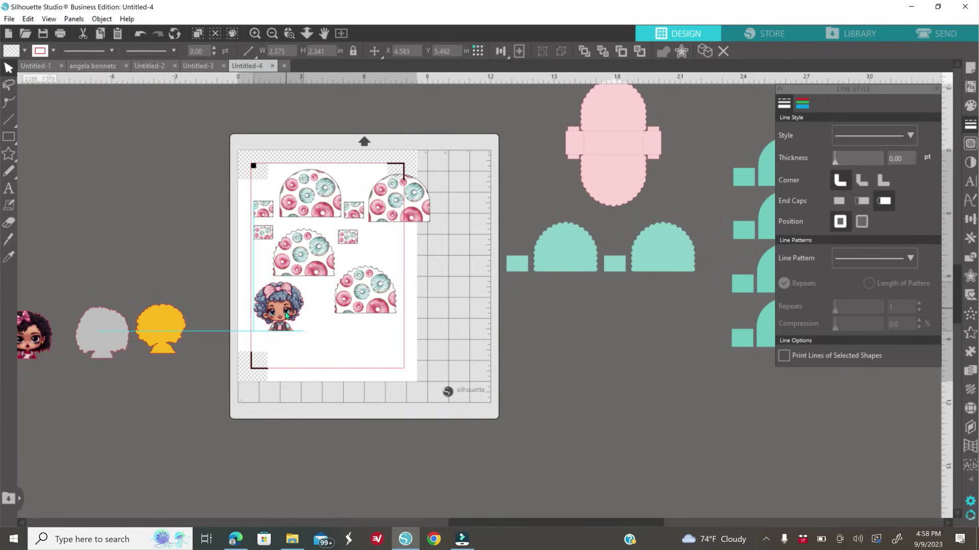
{"action": "left_click_drag", "start_coordinate": [35, 338], "coordinate": [341, 338]}
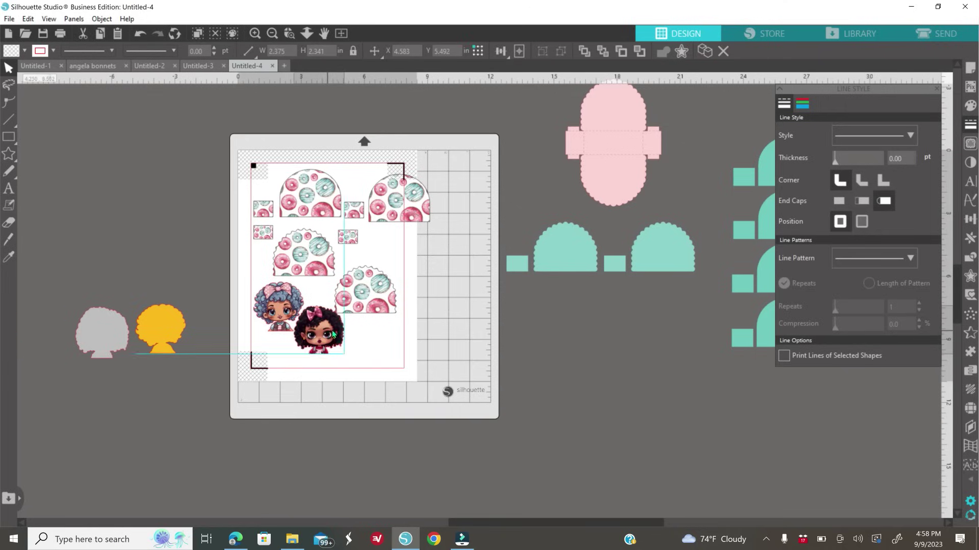
{"action": "left_click", "coordinate": [484, 381]}
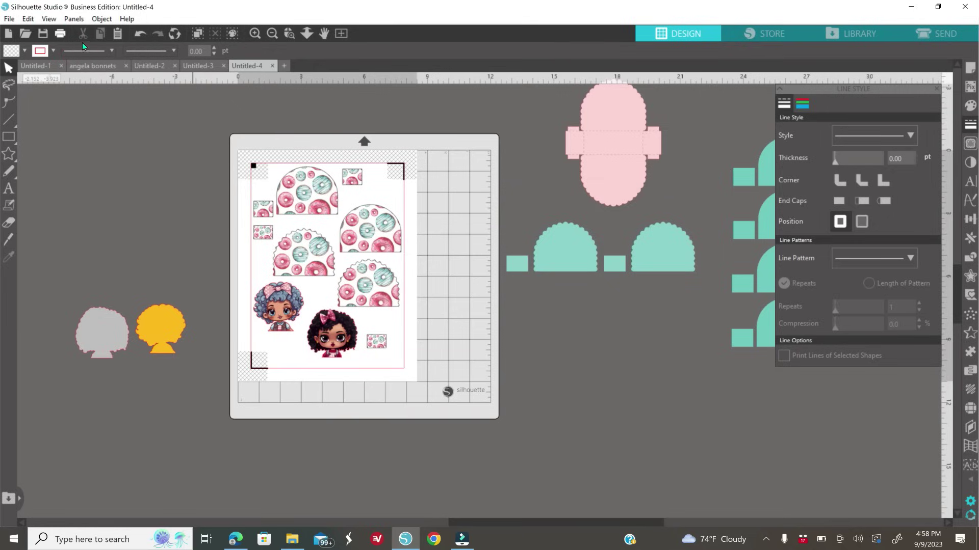
Step: Open the printer preferences for the page and choose Paper Tray as the paper source
{"action": "left_click", "coordinate": [61, 34]}
{"action": "left_click", "coordinate": [730, 457]}
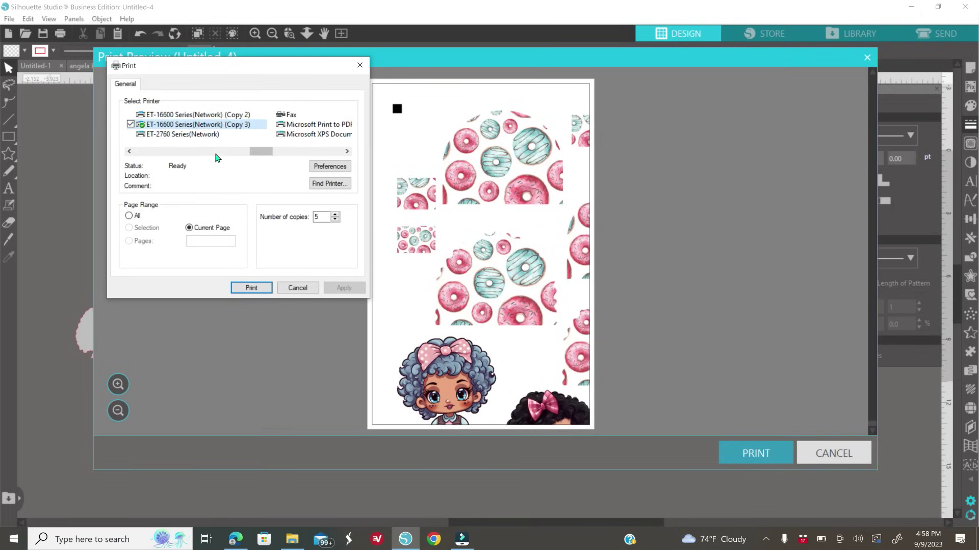
{"action": "left_click", "coordinate": [330, 167]}
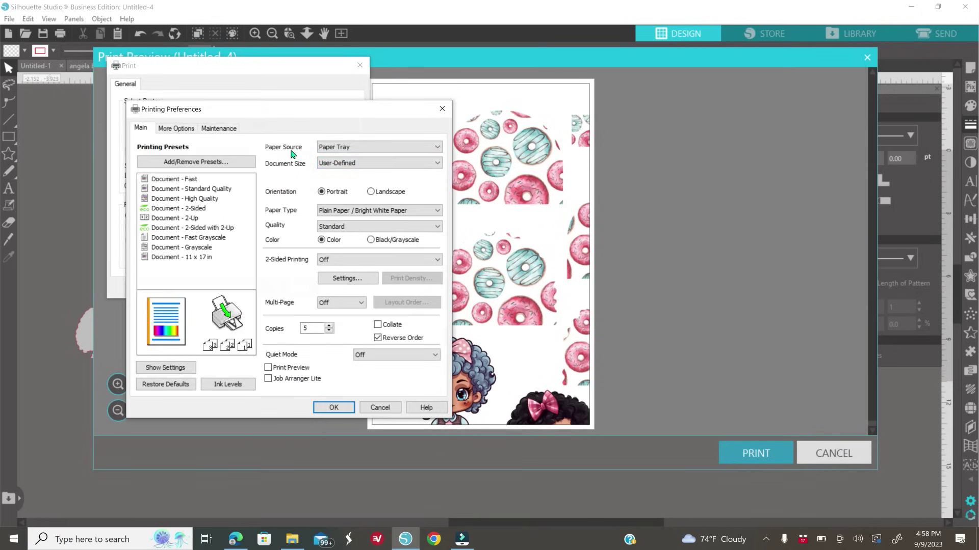
{"action": "left_click", "coordinate": [330, 151]}
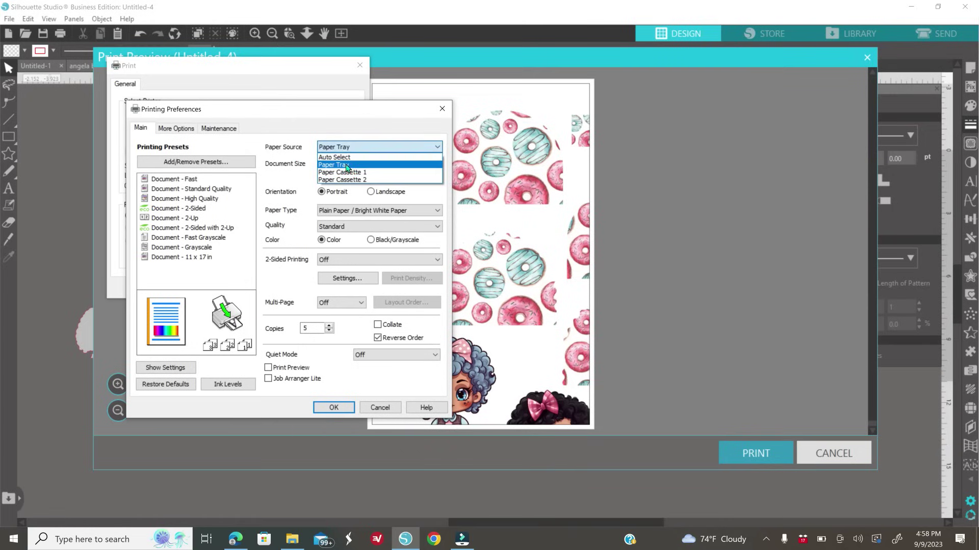
{"action": "left_click", "coordinate": [347, 165]}
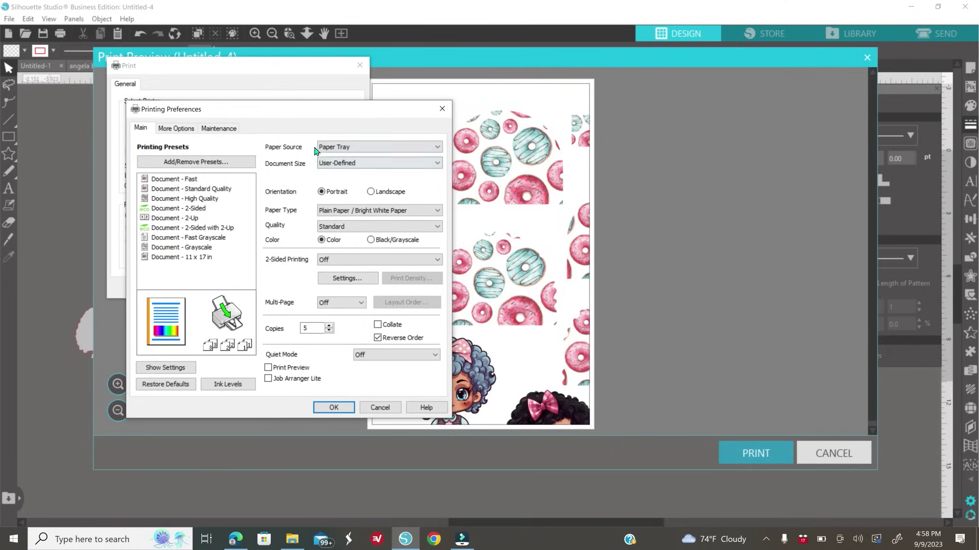
Step: Set the document size to Letter (8.5 x 11 in) and the paper type to Premium Photo Paper Glossy
{"action": "left_click", "coordinate": [367, 166]}
{"action": "left_click", "coordinate": [371, 182]}
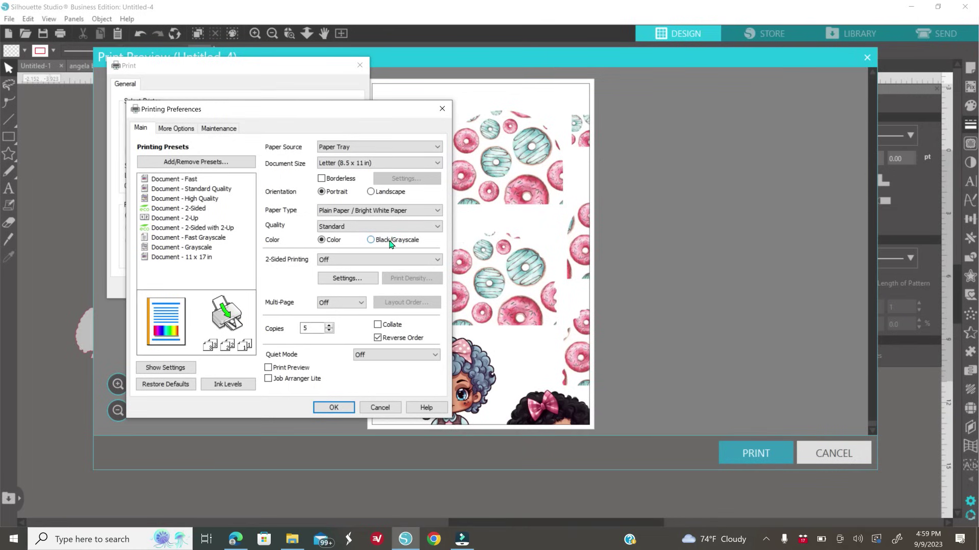
{"action": "left_click", "coordinate": [351, 213]}
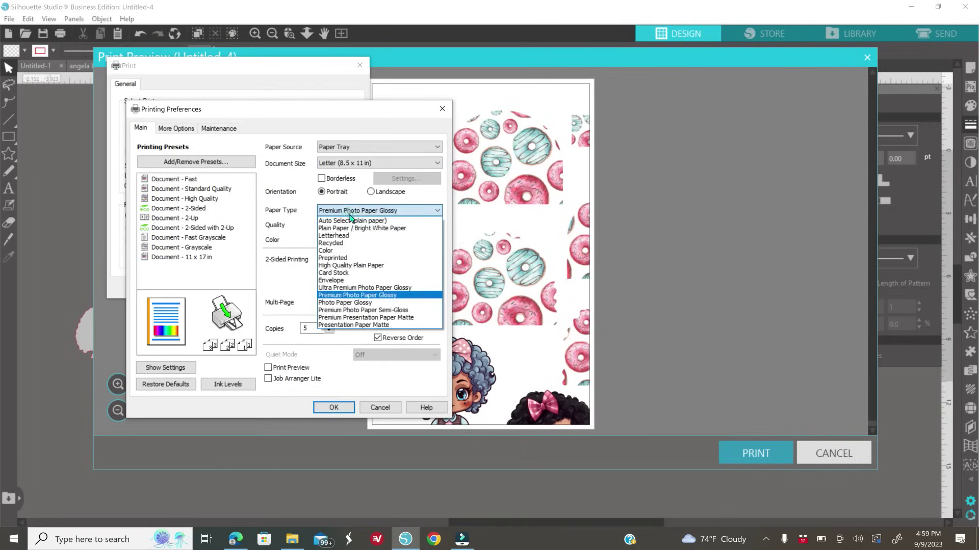
{"action": "left_click", "coordinate": [400, 295]}
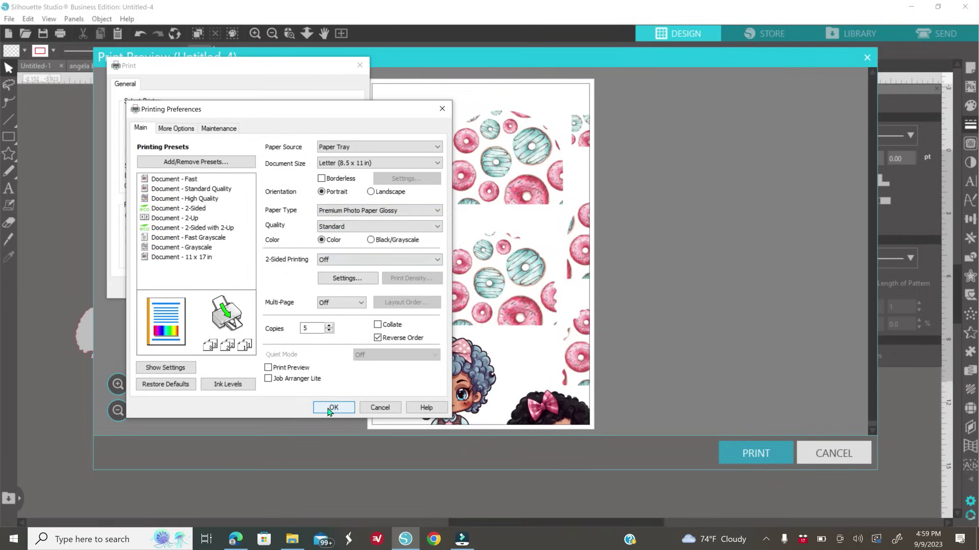
Step: Set the copies to 1, accept the preferences, and close the print setup and preview without printing
{"action": "left_click", "coordinate": [329, 332]}
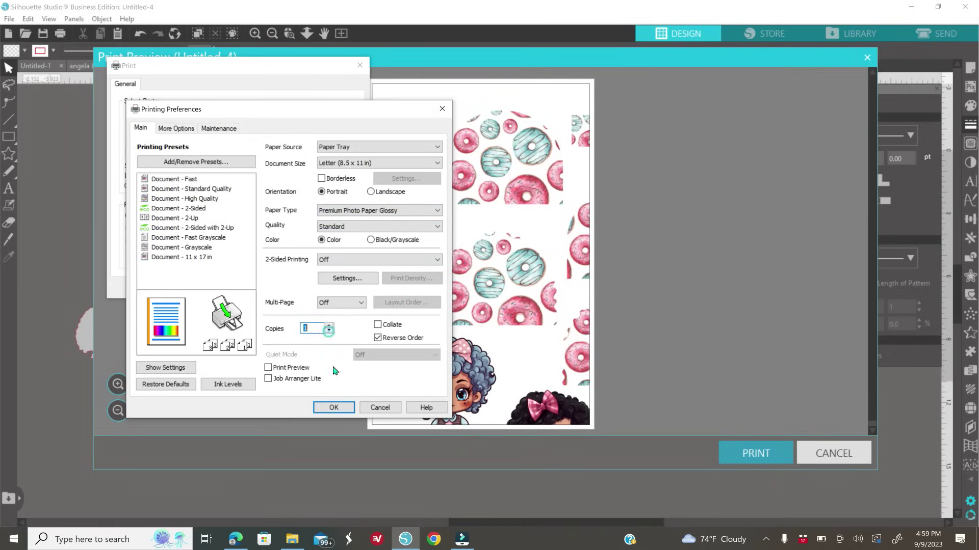
{"action": "left_click", "coordinate": [333, 407]}
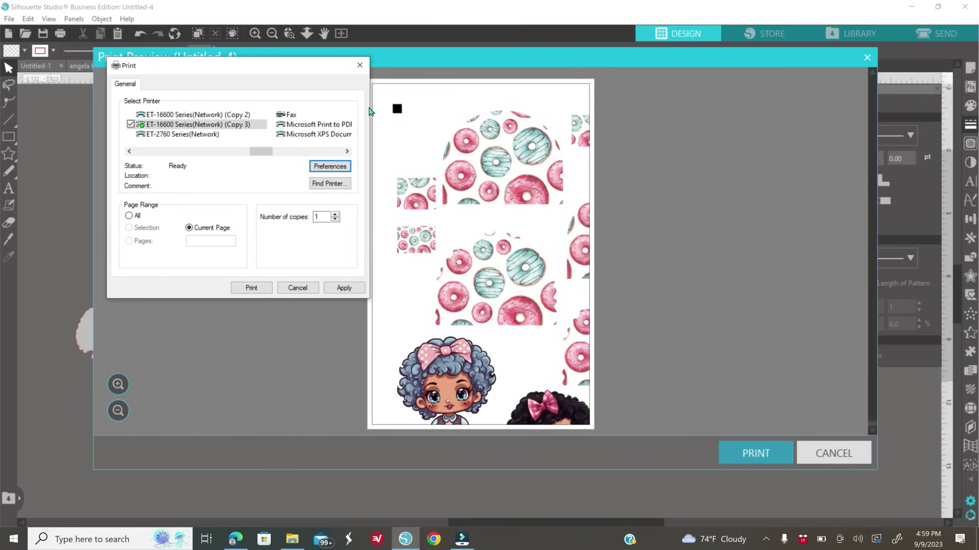
{"action": "left_click", "coordinate": [360, 65]}
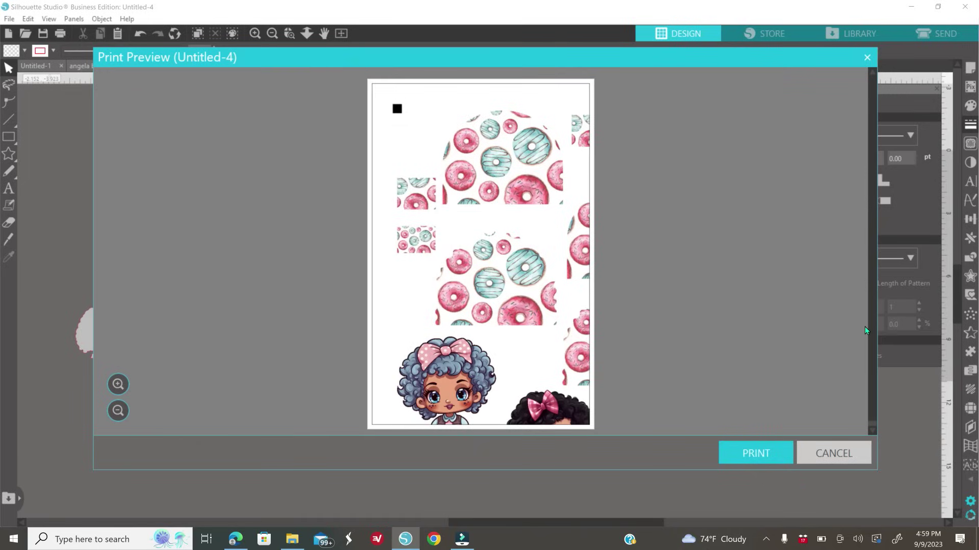
{"action": "left_click", "coordinate": [866, 57]}
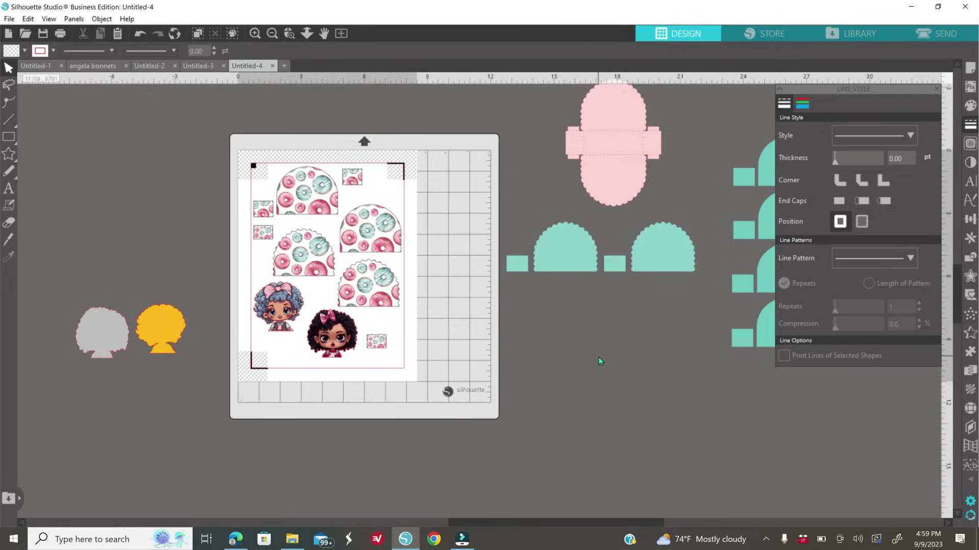
Step: Go to the cut setup and set all pieces on the page to Cut
{"action": "left_click", "coordinate": [943, 34]}
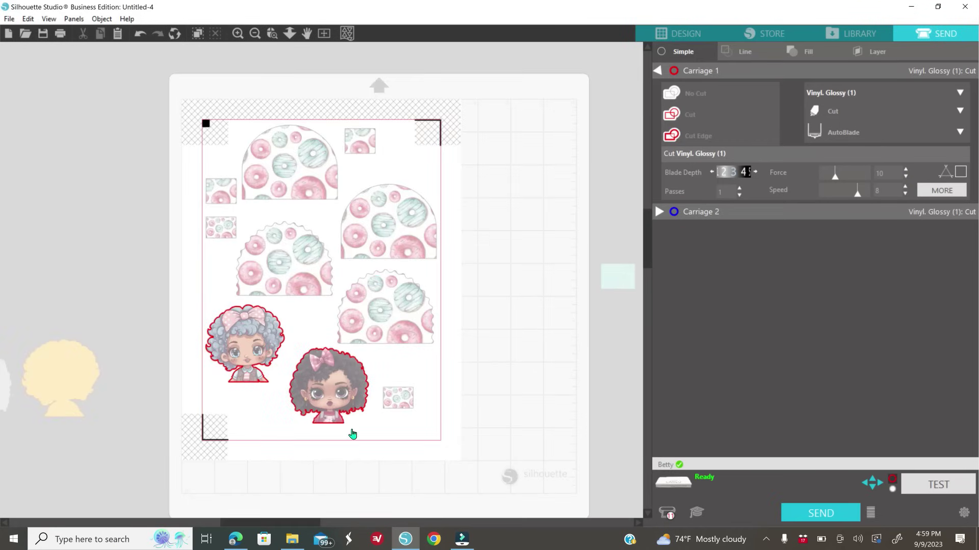
{"action": "left_click_drag", "start_coordinate": [190, 121], "coordinate": [442, 511]}
{"action": "left_click", "coordinate": [701, 118]}
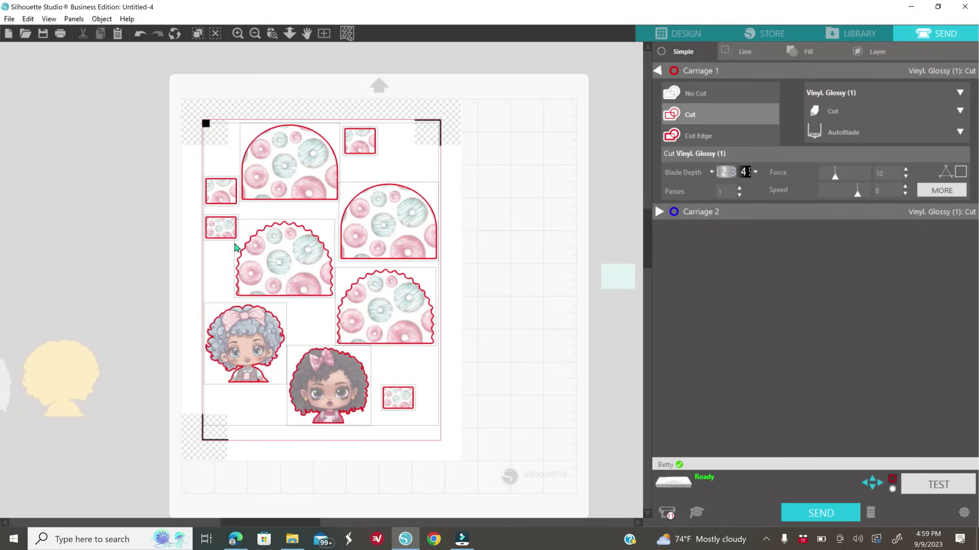
Step: Try No Cut on the lower plain-arched panel and restore Cut for the pieces
{"action": "left_click", "coordinate": [382, 222]}
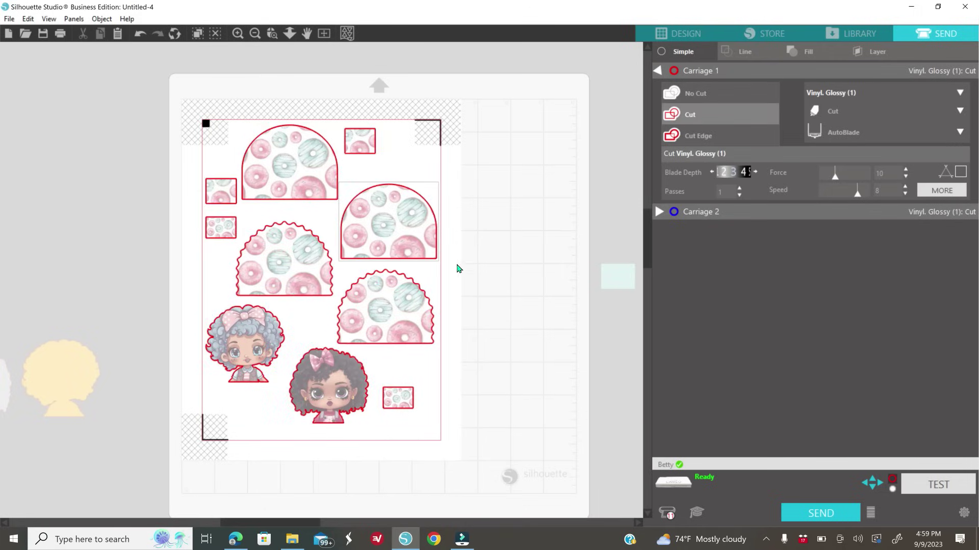
{"action": "left_click", "coordinate": [688, 93]}
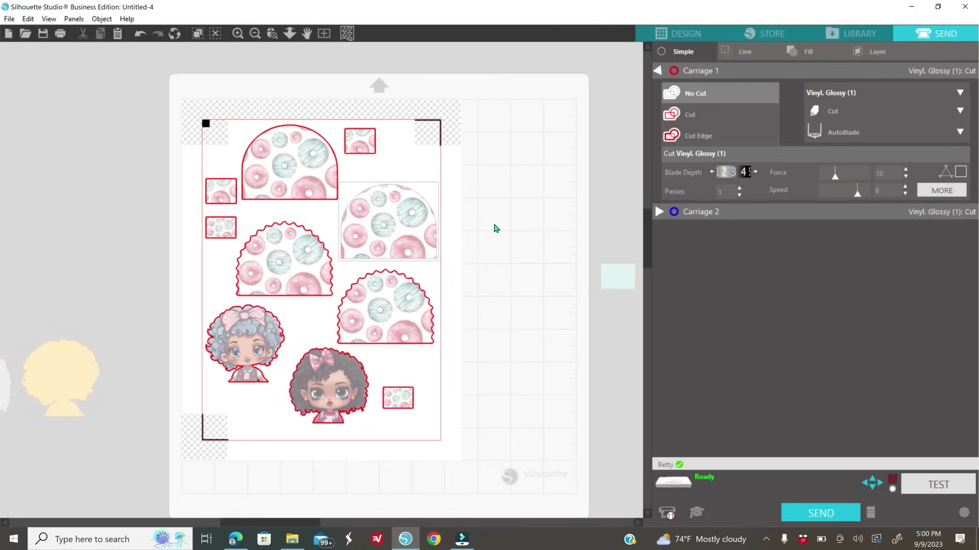
{"action": "left_click", "coordinate": [460, 327]}
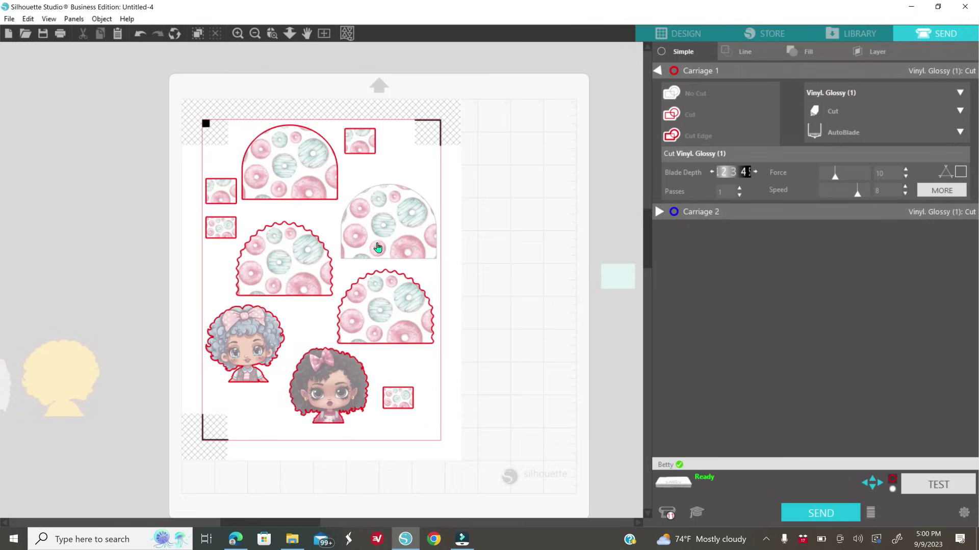
{"action": "left_click_drag", "start_coordinate": [470, 188], "coordinate": [306, 265]}
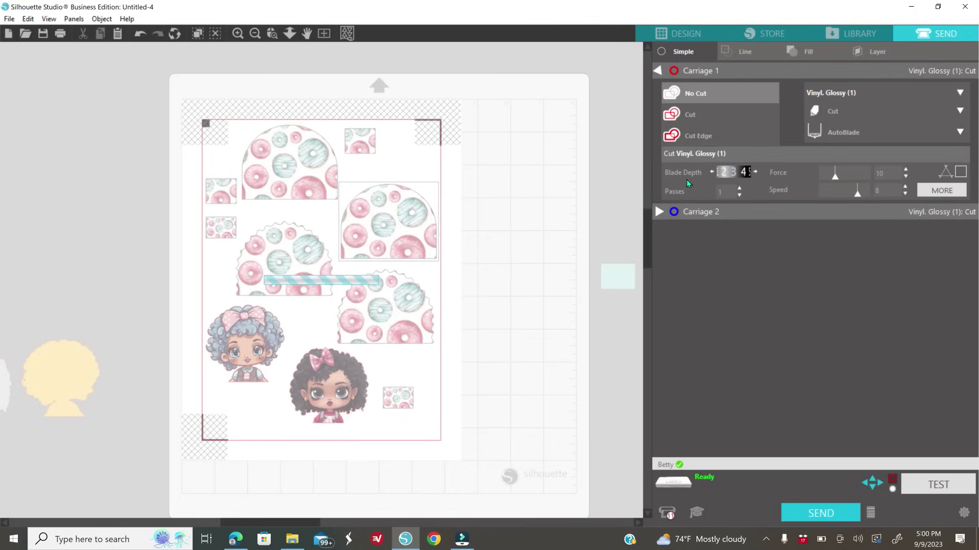
{"action": "left_click", "coordinate": [690, 115]}
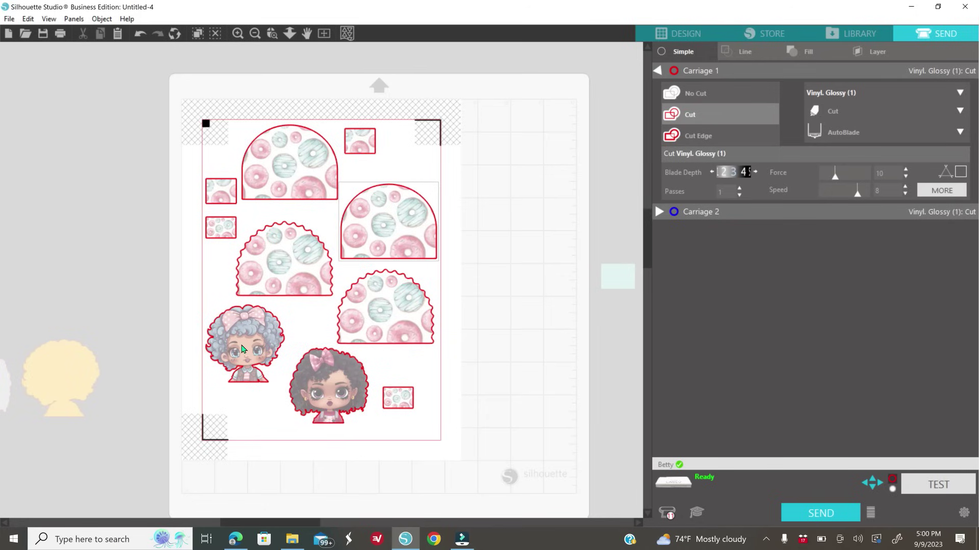
Step: Raise the blade depth by three levels and add one cutting pass
{"action": "left_click", "coordinate": [757, 173]}
{"action": "left_click", "coordinate": [756, 174]}
{"action": "left_click", "coordinate": [758, 173]}
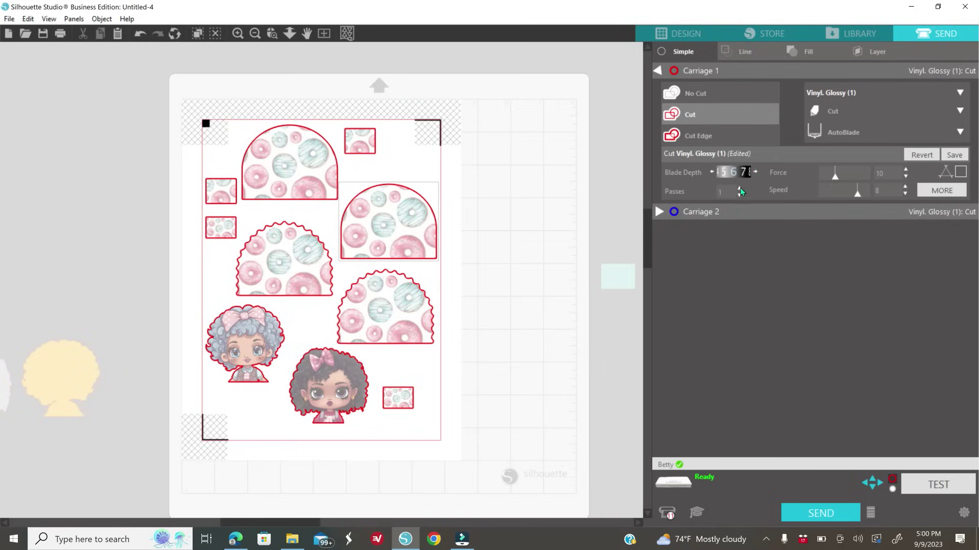
{"action": "left_click", "coordinate": [740, 188]}
Step: Increase the cutting force by about 16 levels
{"action": "left_click", "coordinate": [907, 173]}
{"action": "left_click", "coordinate": [906, 172]}
{"action": "left_click", "coordinate": [906, 173]}
{"action": "left_click", "coordinate": [906, 173]}
{"action": "left_click", "coordinate": [906, 172]}
{"action": "left_click", "coordinate": [906, 172]}
{"action": "left_click", "coordinate": [906, 172]}
{"action": "left_click", "coordinate": [906, 173]}
{"action": "left_click", "coordinate": [906, 172]}
{"action": "left_click", "coordinate": [906, 173]}
{"action": "left_click", "coordinate": [906, 173]}
{"action": "left_click", "coordinate": [906, 173]}
{"action": "left_click", "coordinate": [906, 172]}
{"action": "left_click", "coordinate": [906, 172]}
{"action": "left_click", "coordinate": [906, 173]}
{"action": "left_click", "coordinate": [907, 172]}
{"action": "left_click", "coordinate": [907, 172]}
{"action": "left_click", "coordinate": [904, 176]}
Step: Lower the cutting speed by about two levels and return to the design workspace
{"action": "left_click", "coordinate": [905, 194]}
{"action": "left_click", "coordinate": [905, 194]}
{"action": "left_click", "coordinate": [905, 194]}
{"action": "left_click", "coordinate": [905, 187]}
{"action": "left_click", "coordinate": [675, 33]}
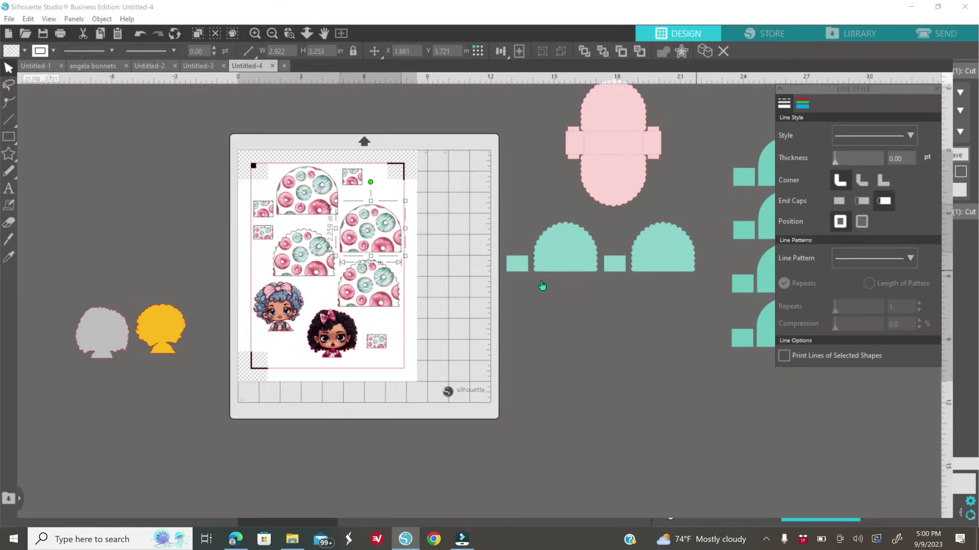